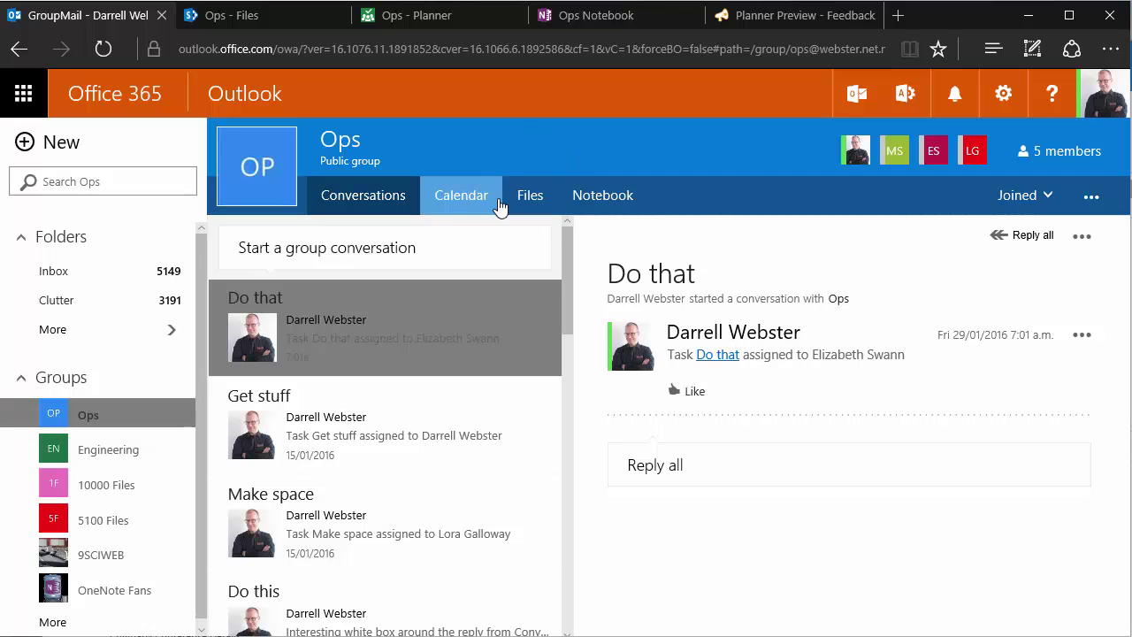
Open the Ops group's calendar, switch to its files page, and examine the additional group links there
click(467, 206)
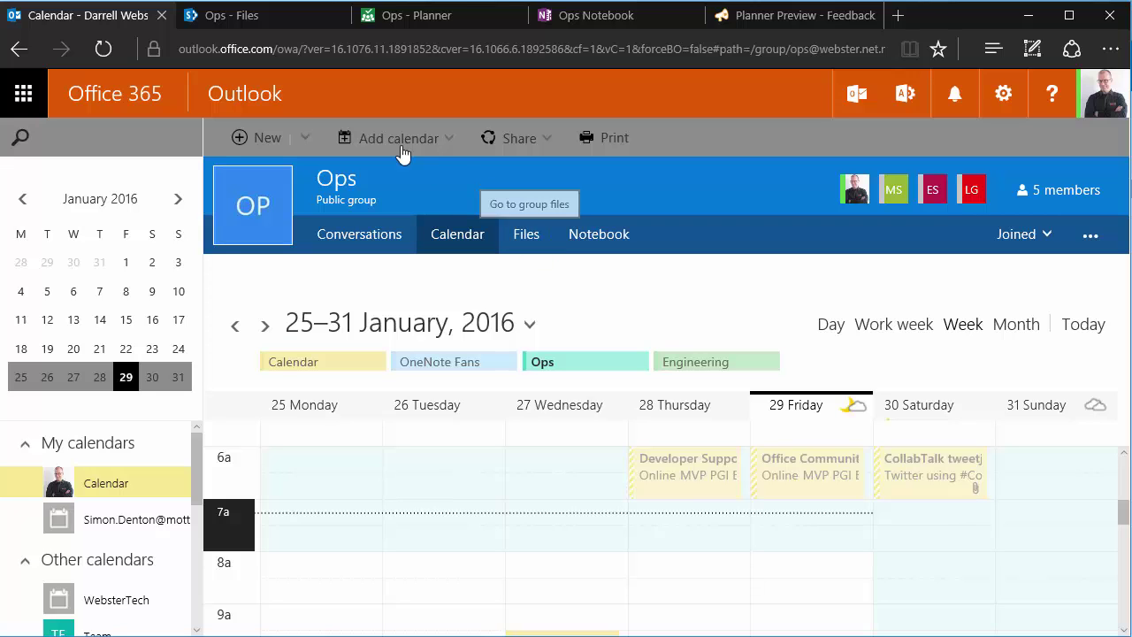
click(254, 19)
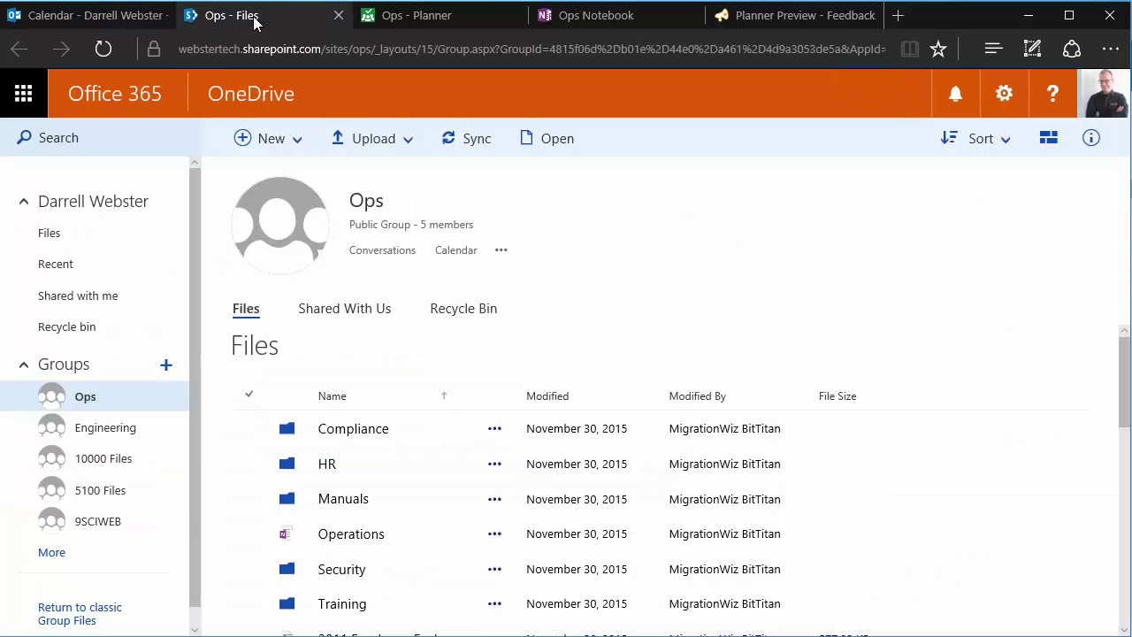
click(501, 252)
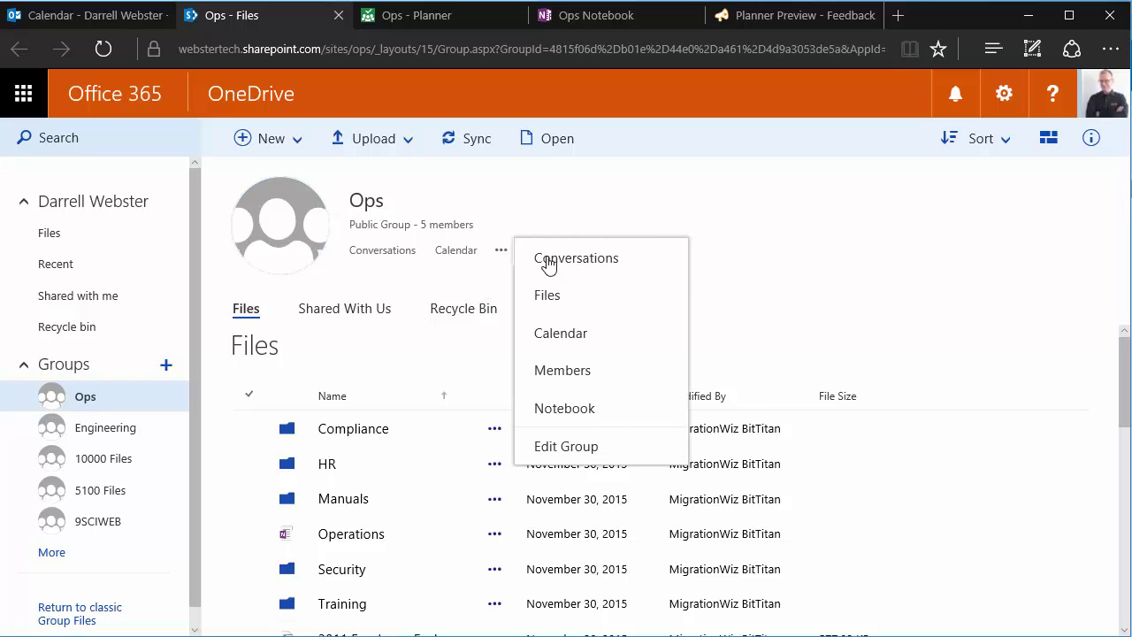
click(604, 199)
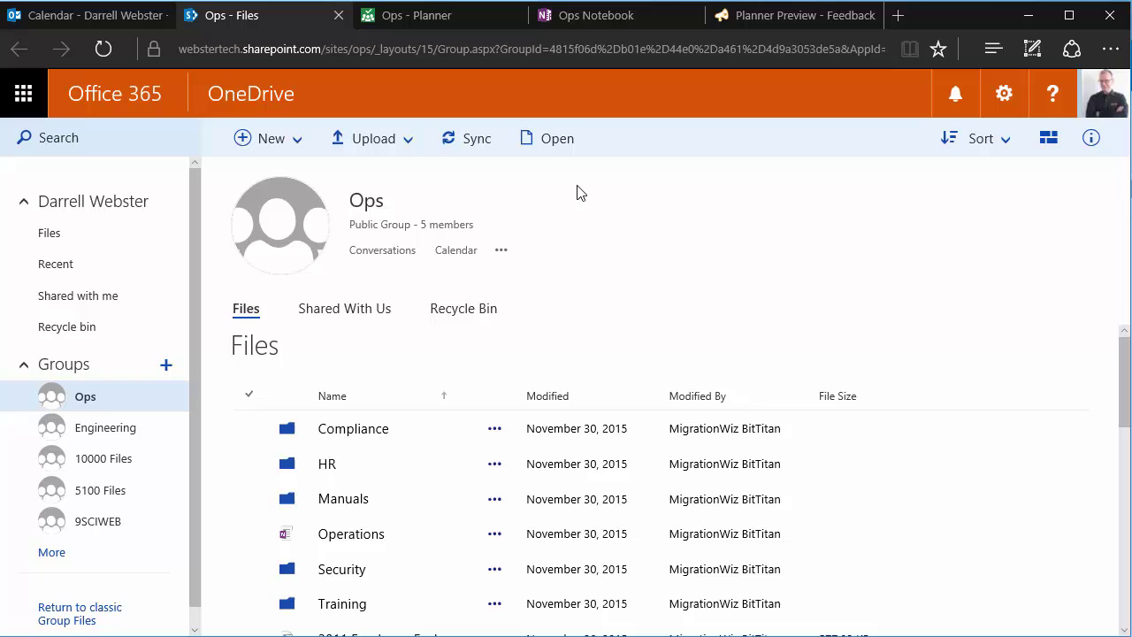
Compare the Ops group's pages in Planner, Files and Outlook, finishing on the Planner board
click(433, 17)
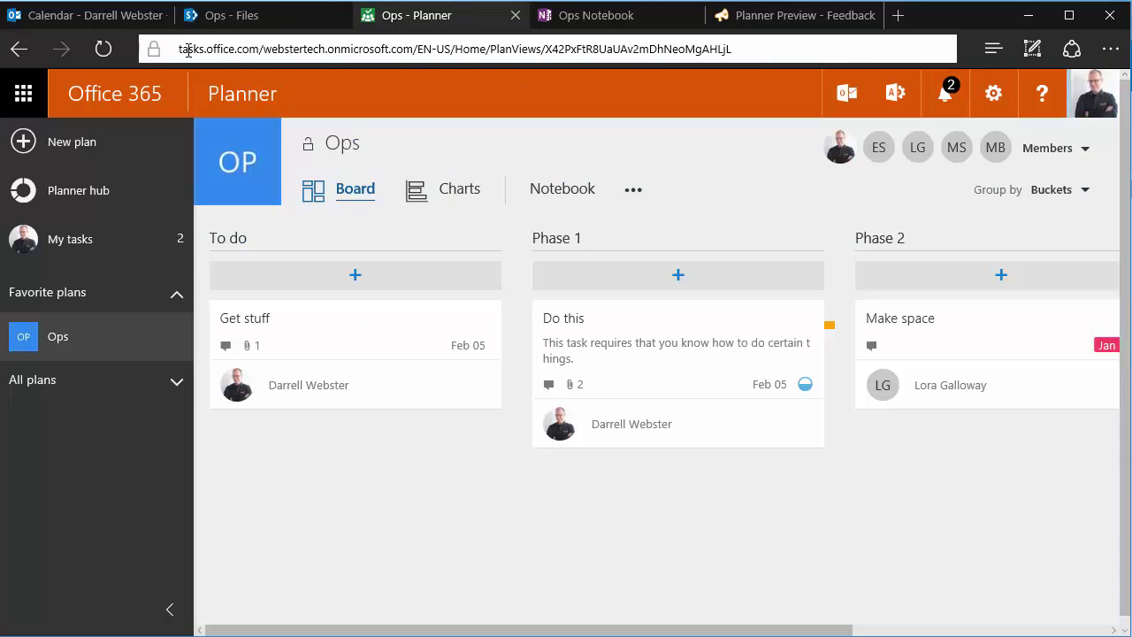
click(218, 17)
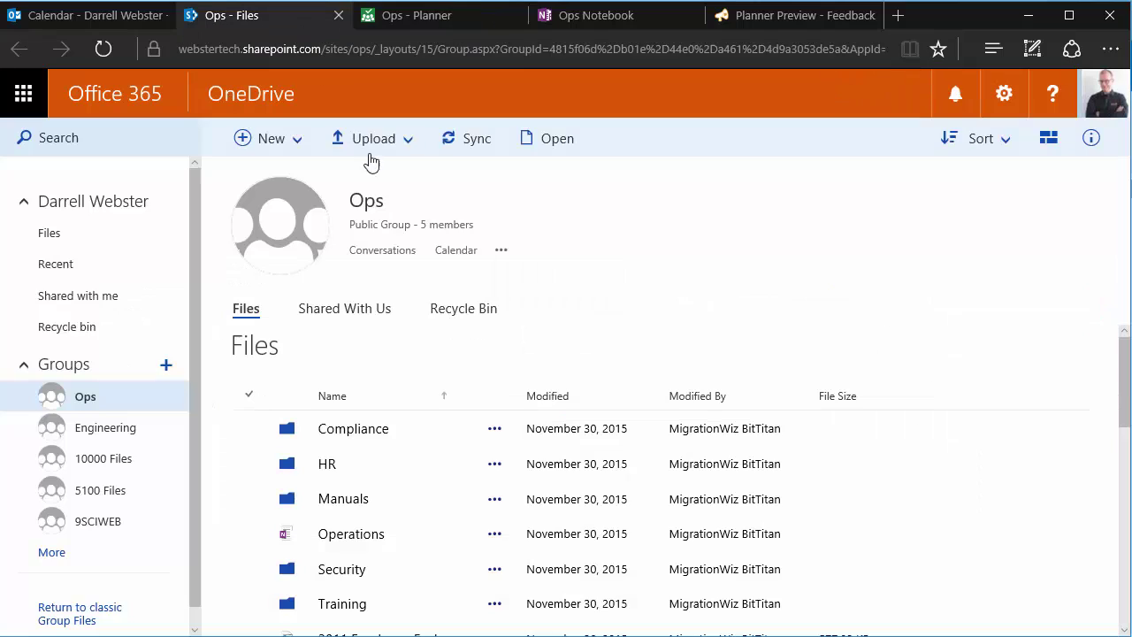
click(503, 252)
click(113, 16)
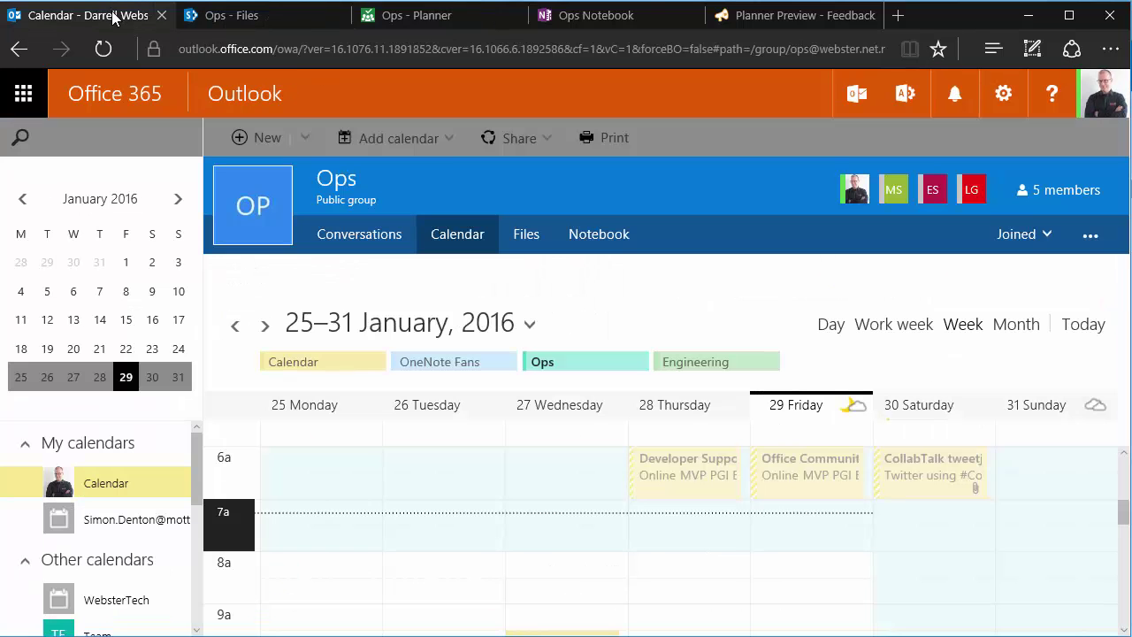
click(430, 20)
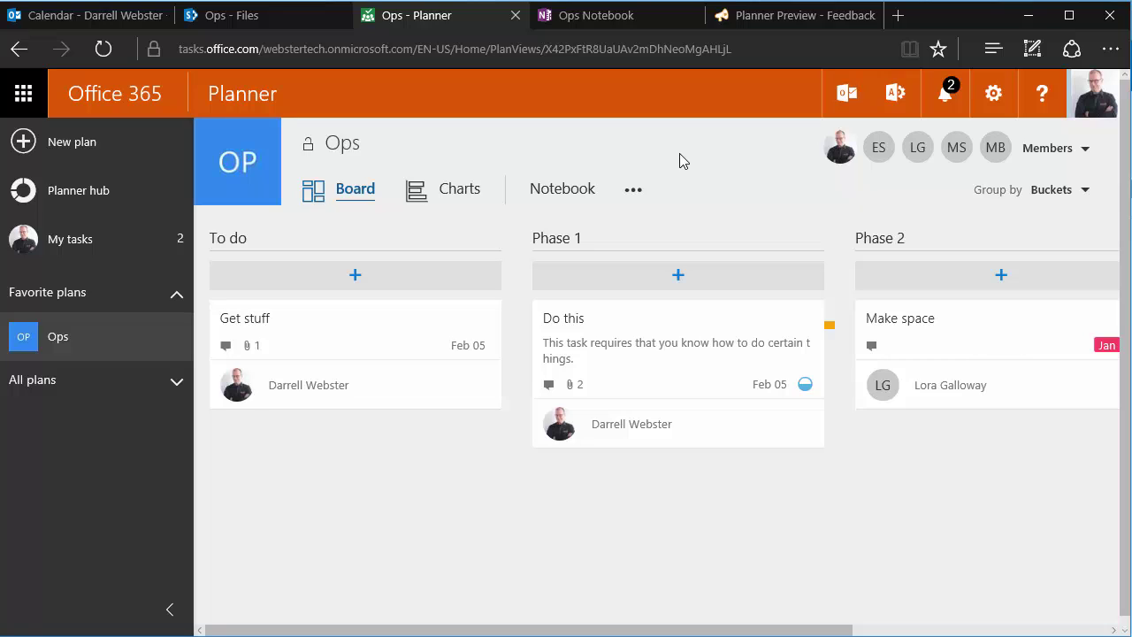
Examine the Ops plan's additional options and the list of all plans, dismissing the alert notification
click(637, 195)
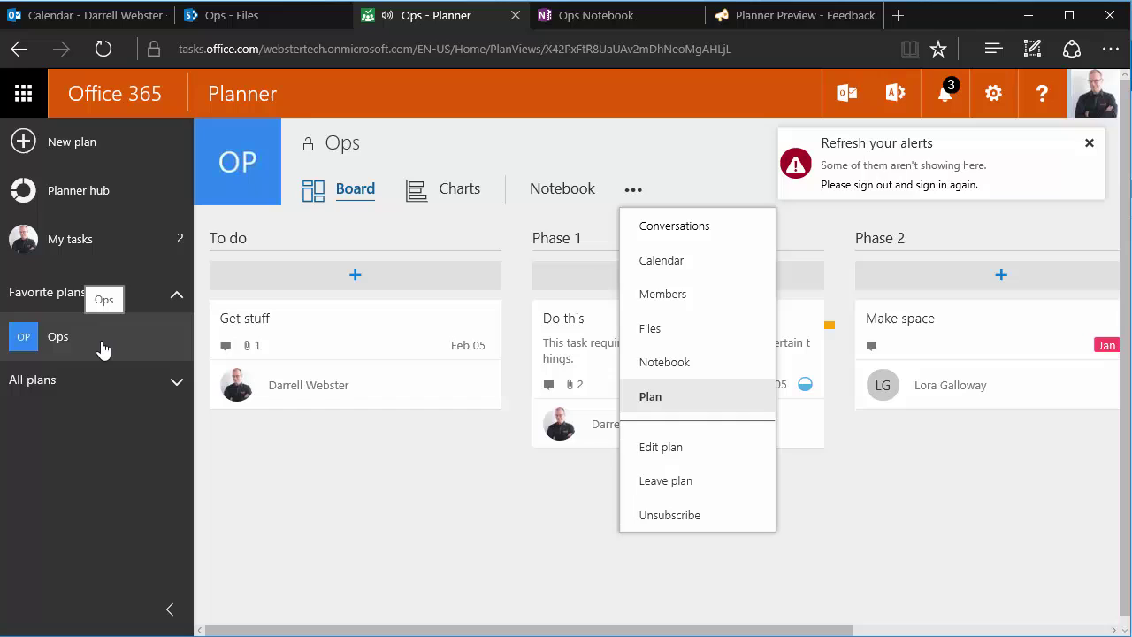
click(1089, 144)
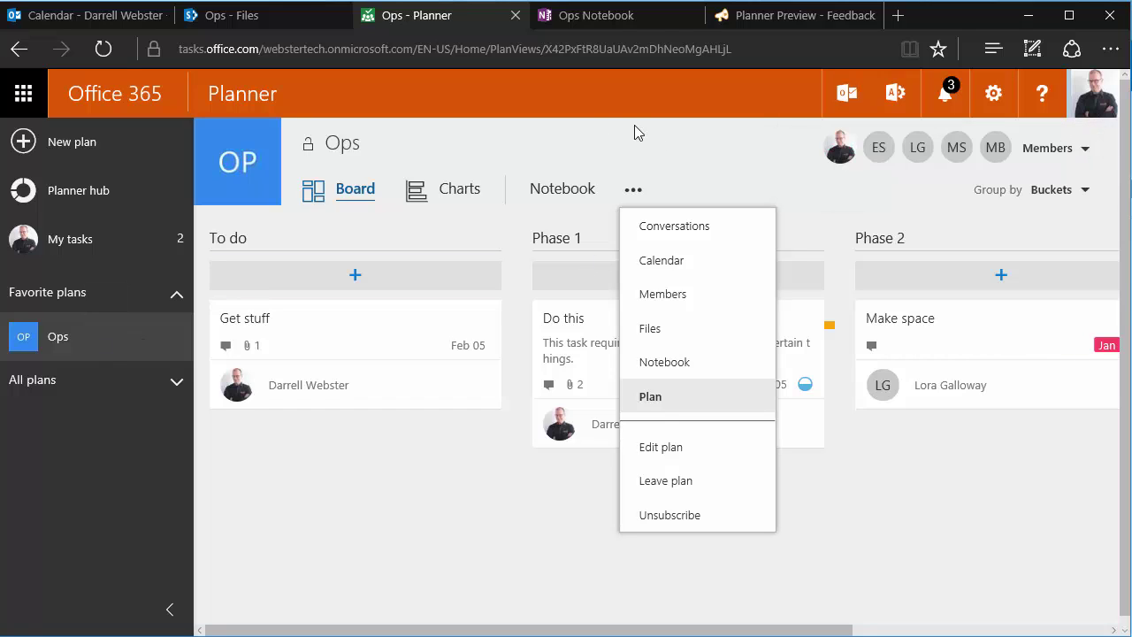
click(674, 154)
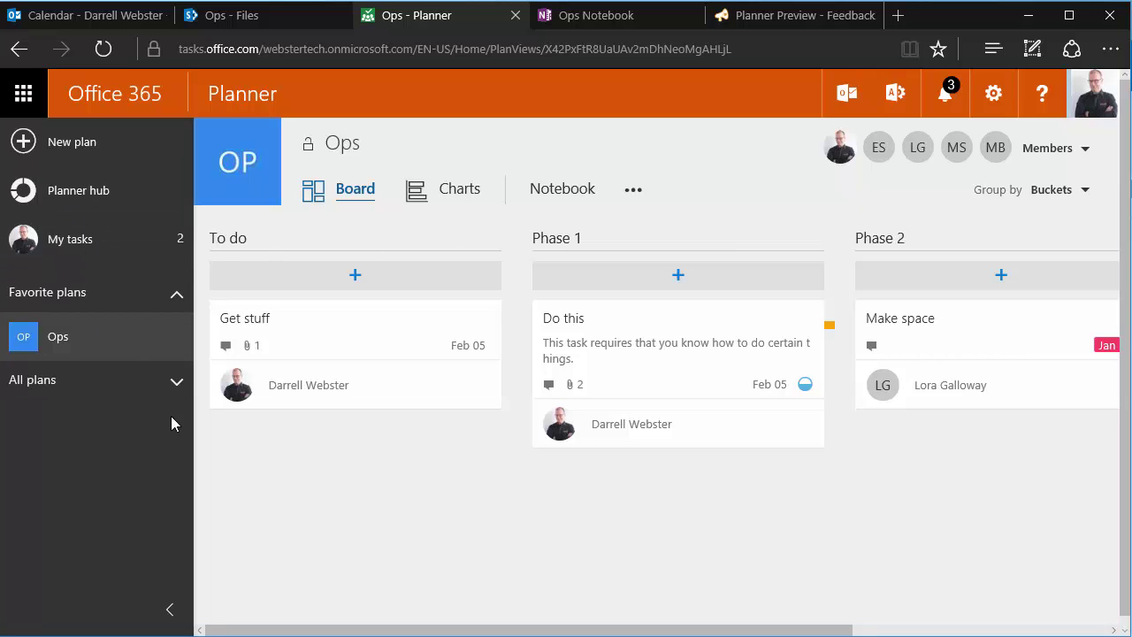
click(164, 387)
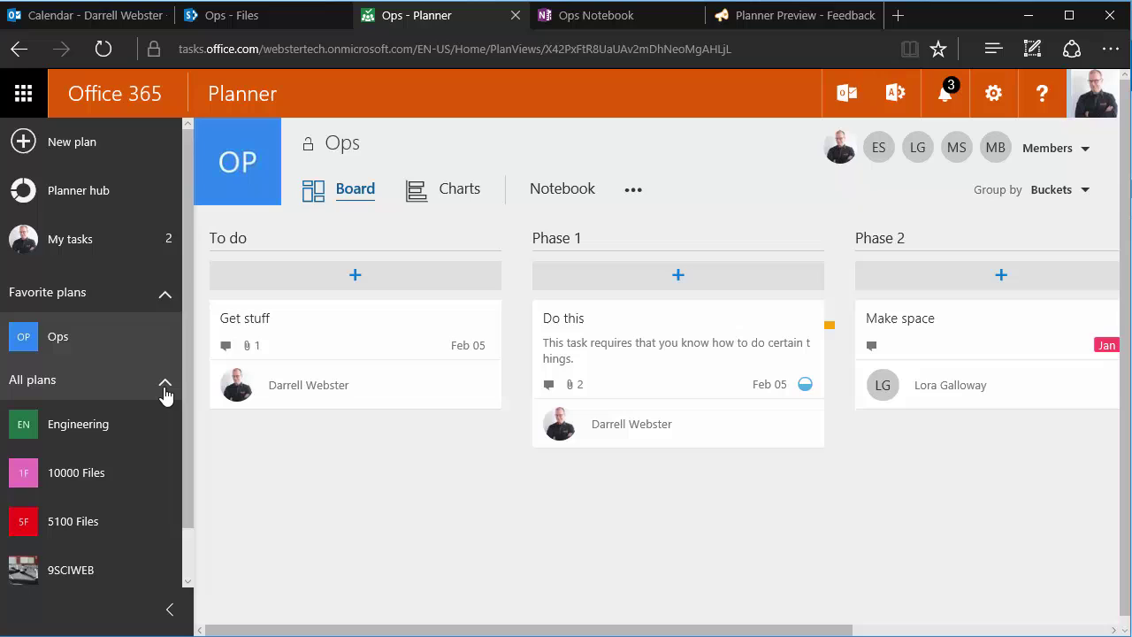
click(165, 392)
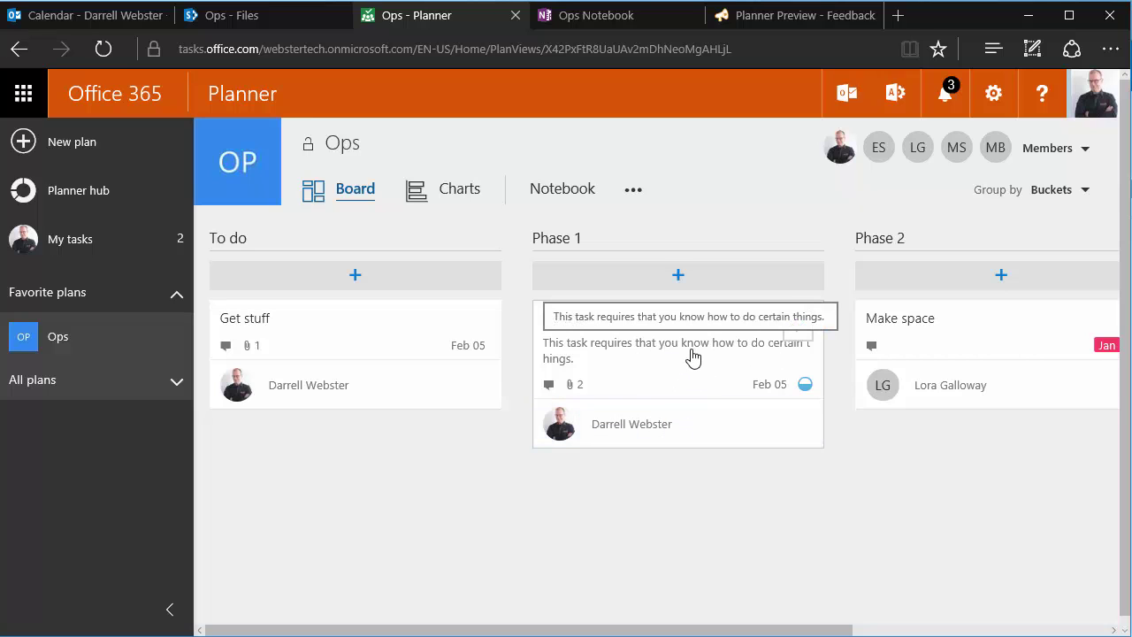
Open the Do this task in Phase 1 and set the Training Request Form.docx attachment as its preview
click(695, 354)
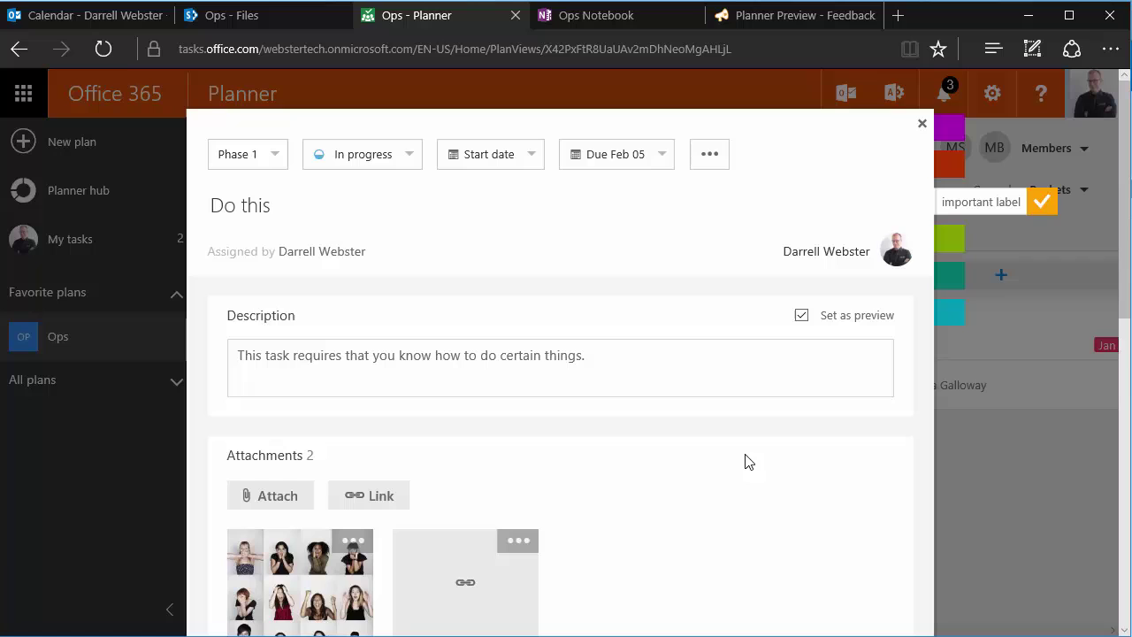
scroll(746, 458, down, 2)
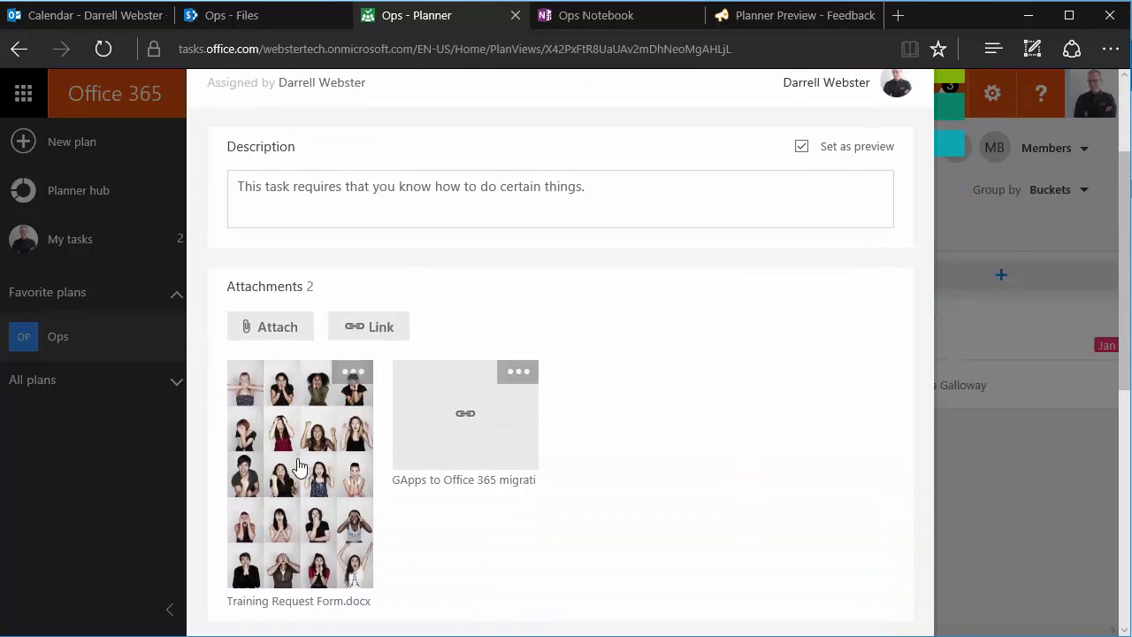
click(353, 372)
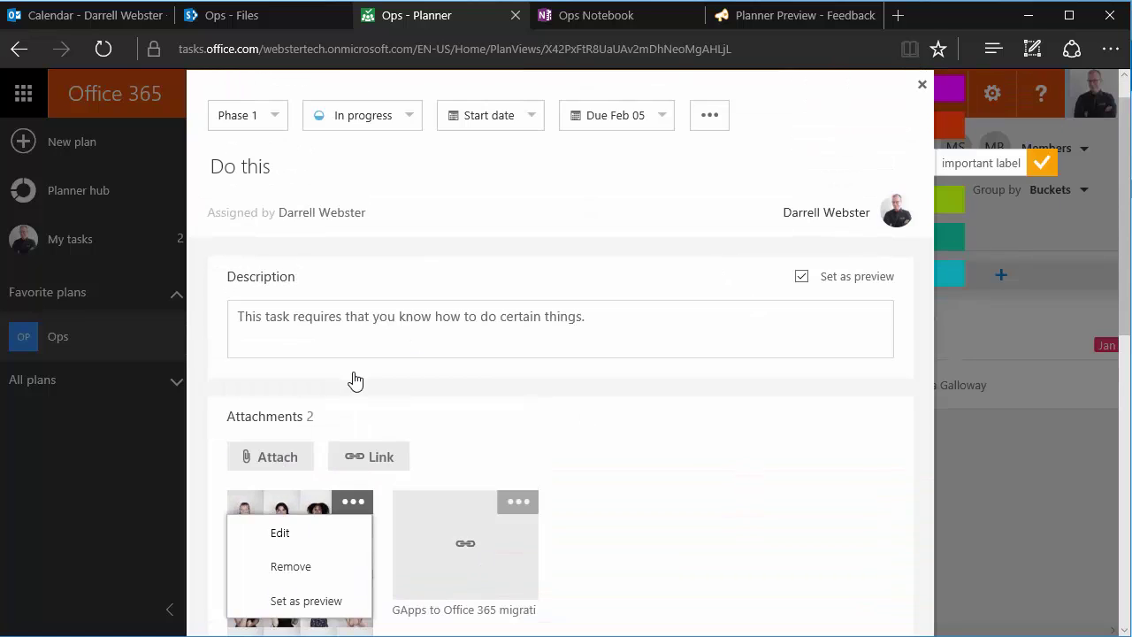
click(320, 602)
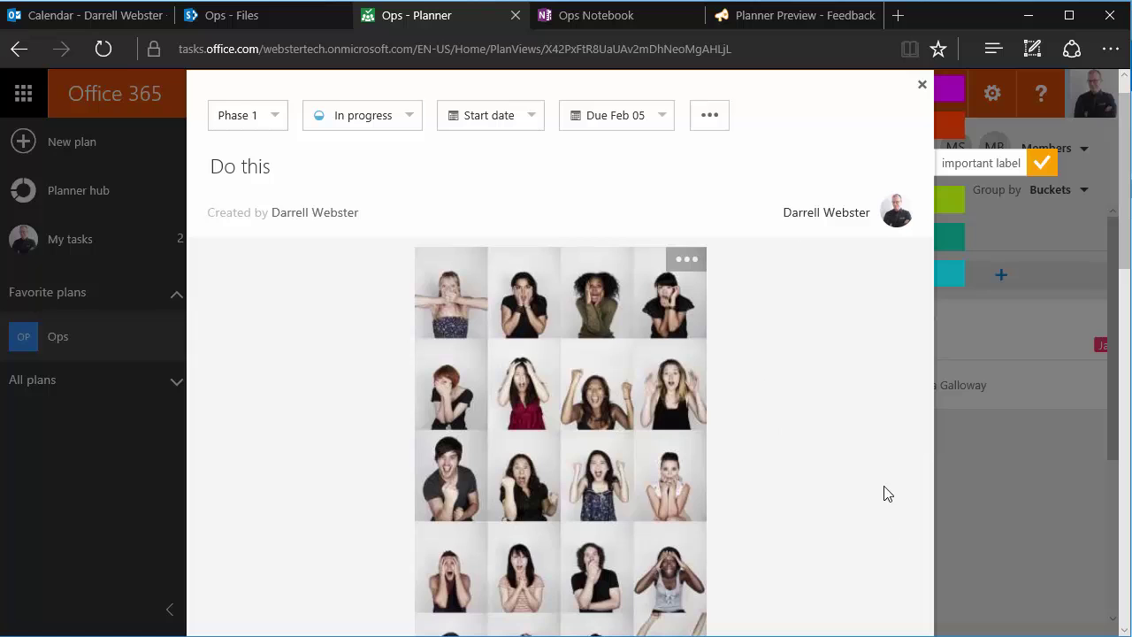
Examine the options available for the task's GApps to Office 365 link attachment without applying any
scroll(807, 451, down, 4)
scroll(807, 451, down, 3)
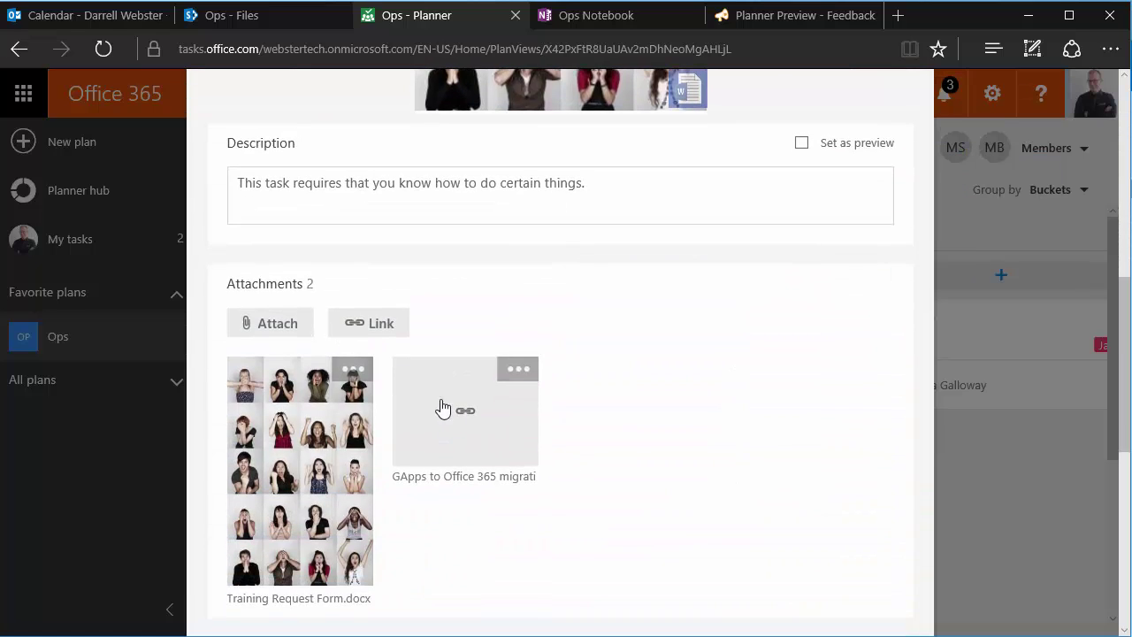
click(520, 372)
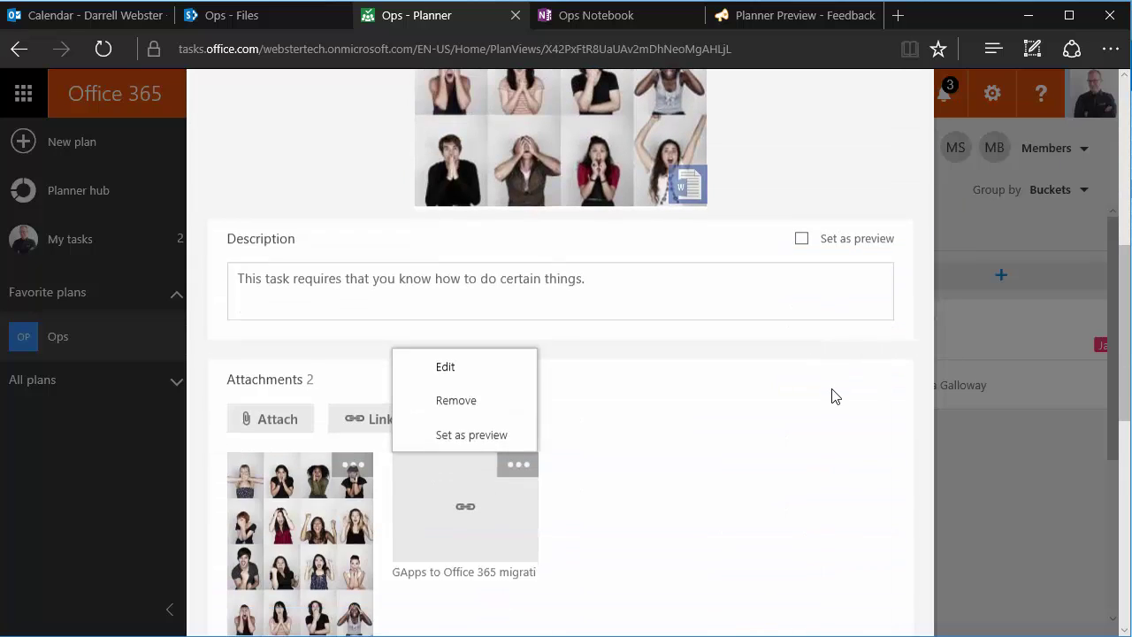
click(639, 462)
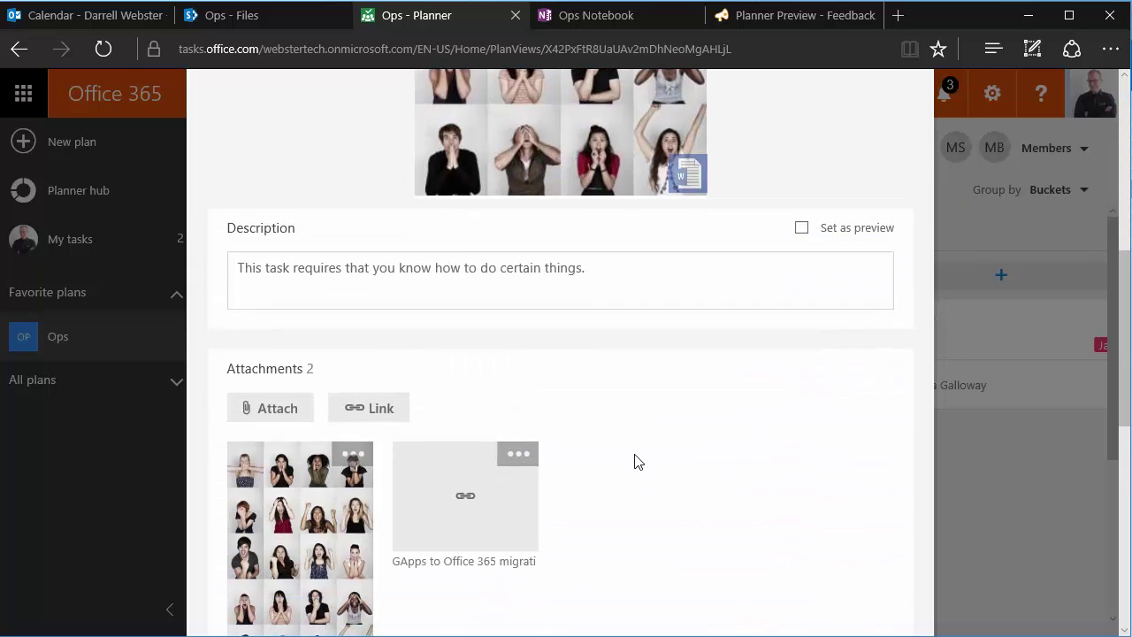
Review the Do this task's comments, preview image, description and attachments
scroll(673, 435, down, 2)
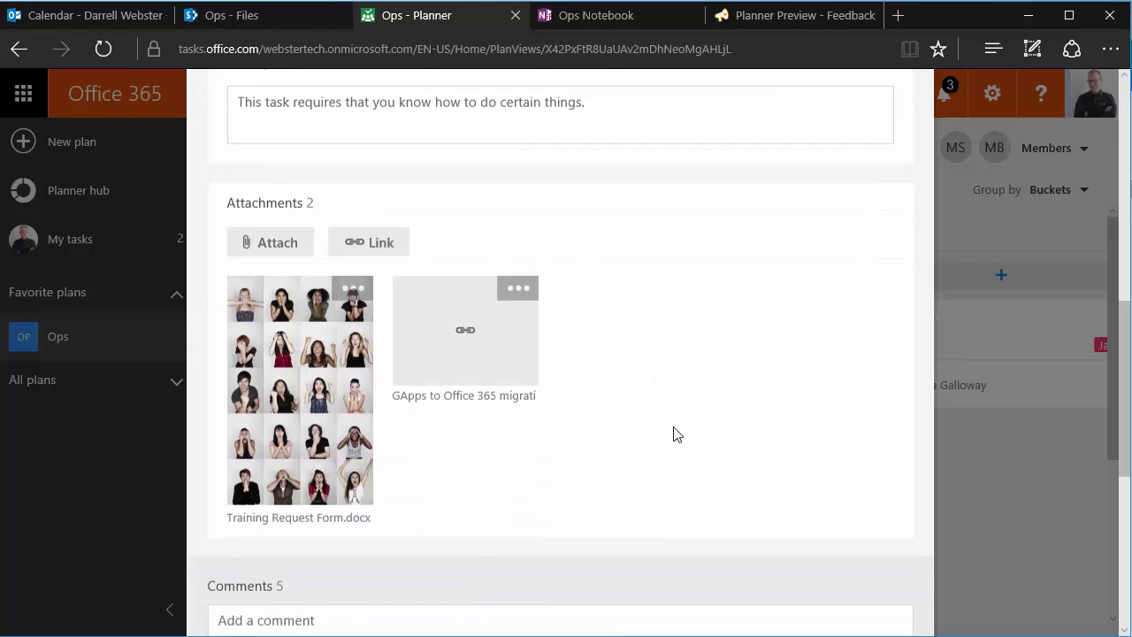
scroll(673, 435, down, 6)
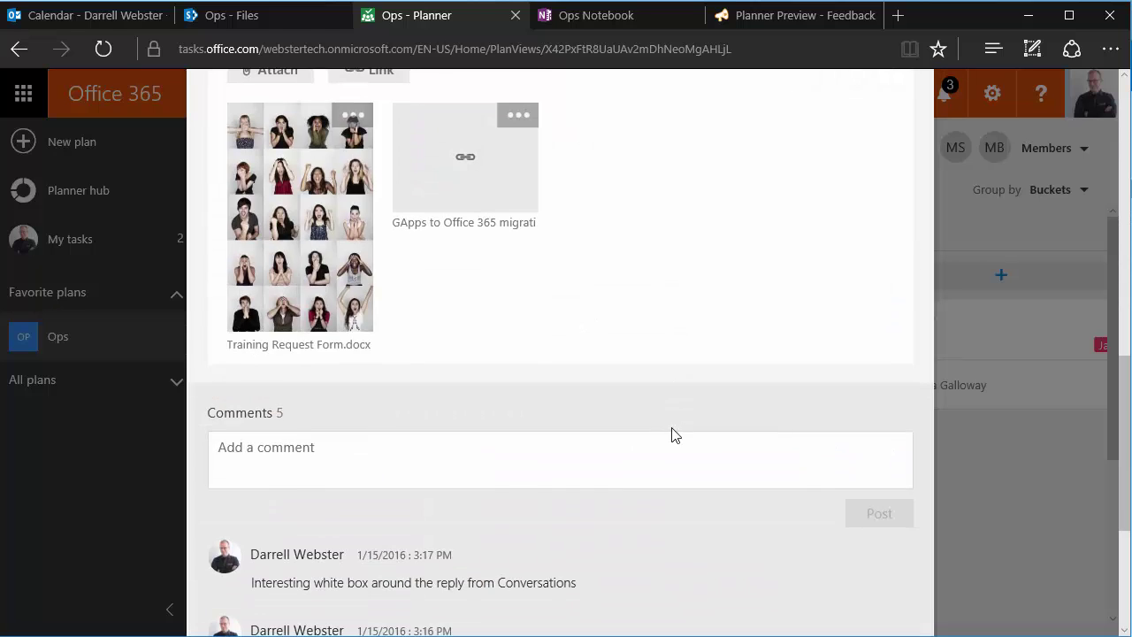
scroll(566, 469, down, 2)
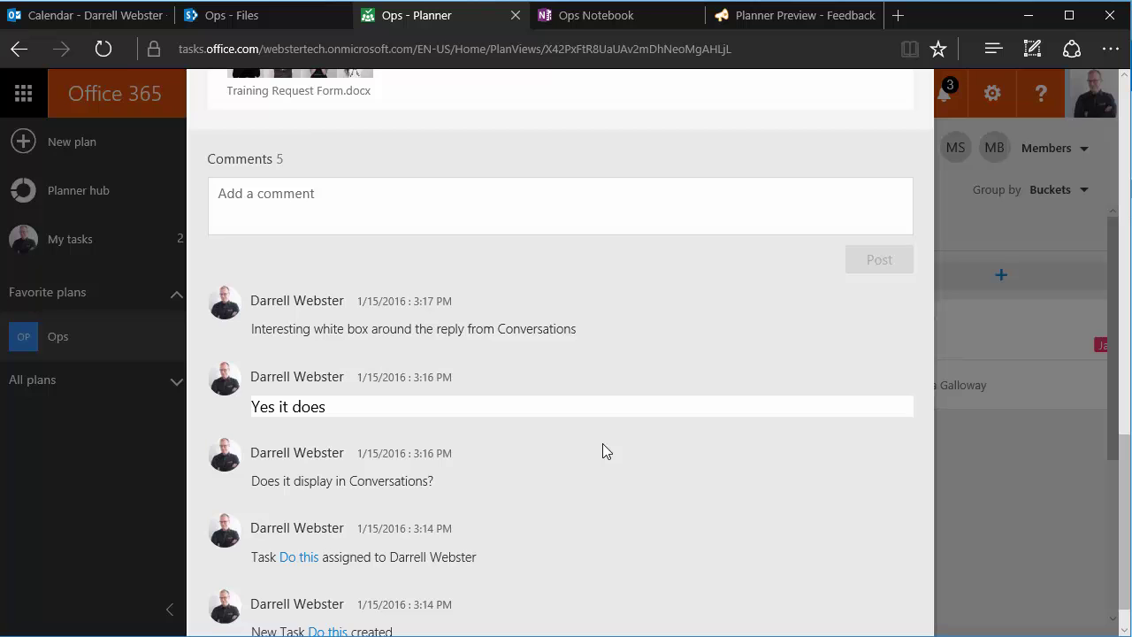
scroll(729, 434, up, 10)
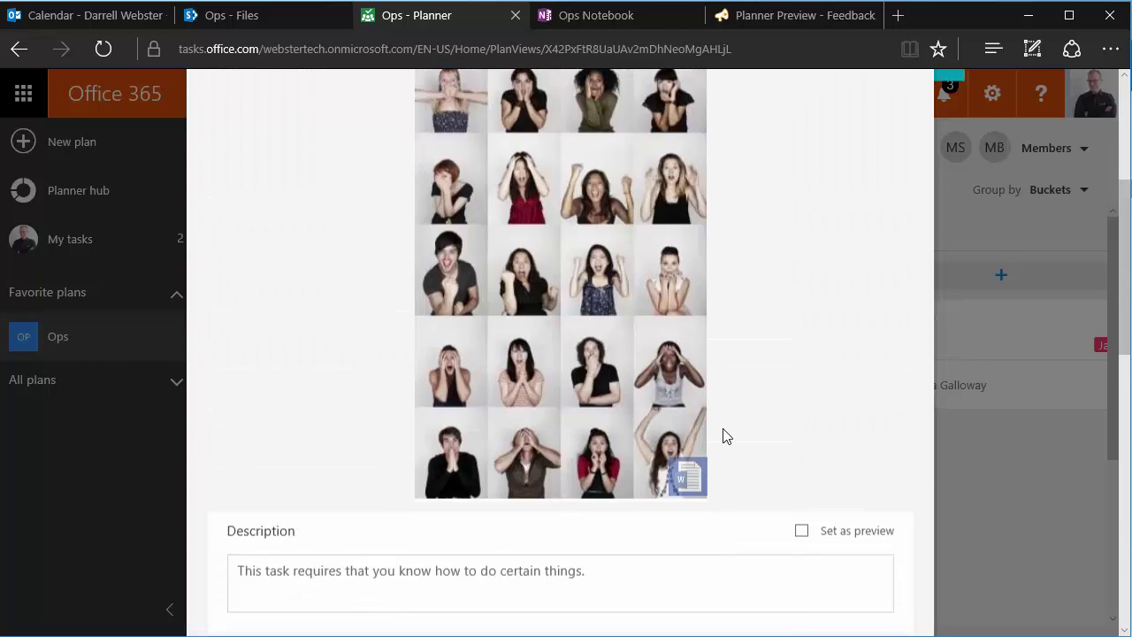
scroll(726, 439, down, 5)
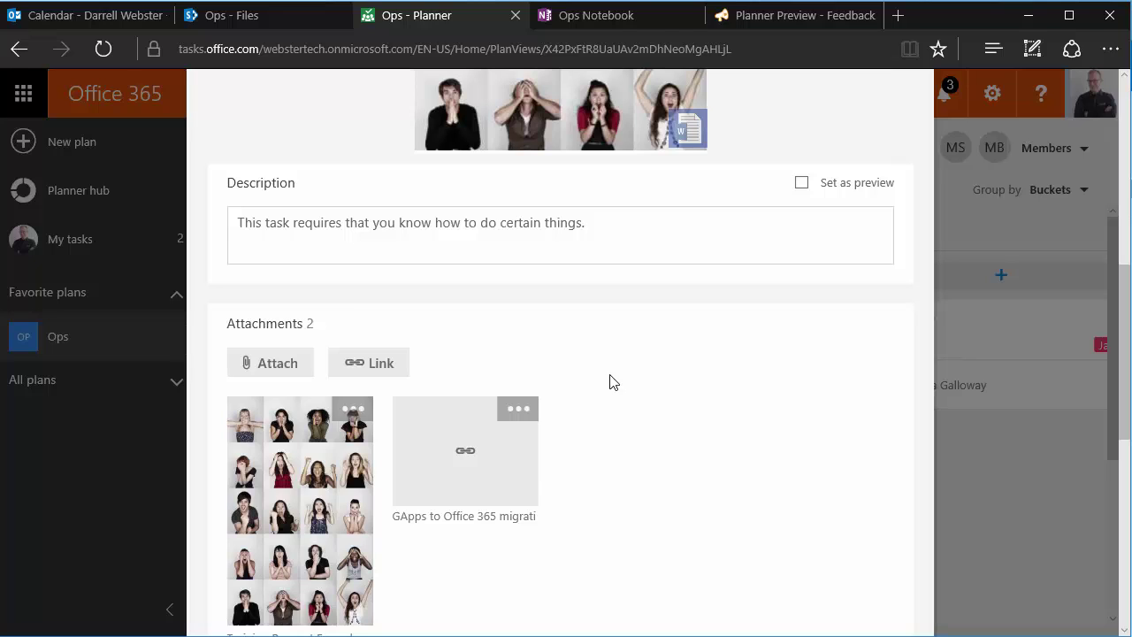
scroll(669, 403, up, 1)
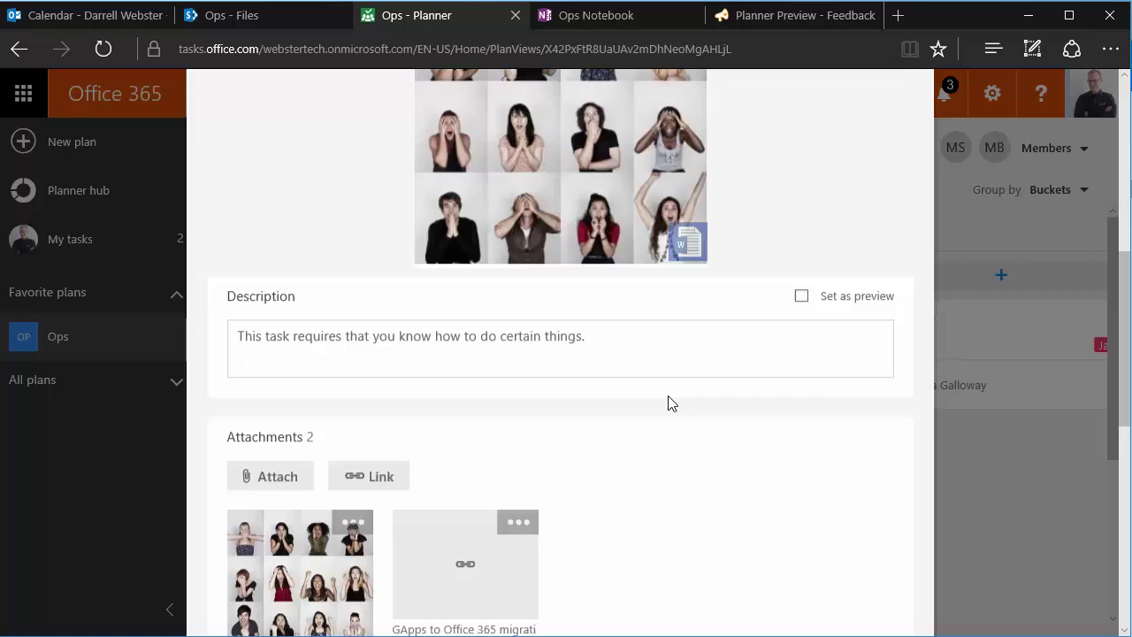
scroll(670, 403, up, 4)
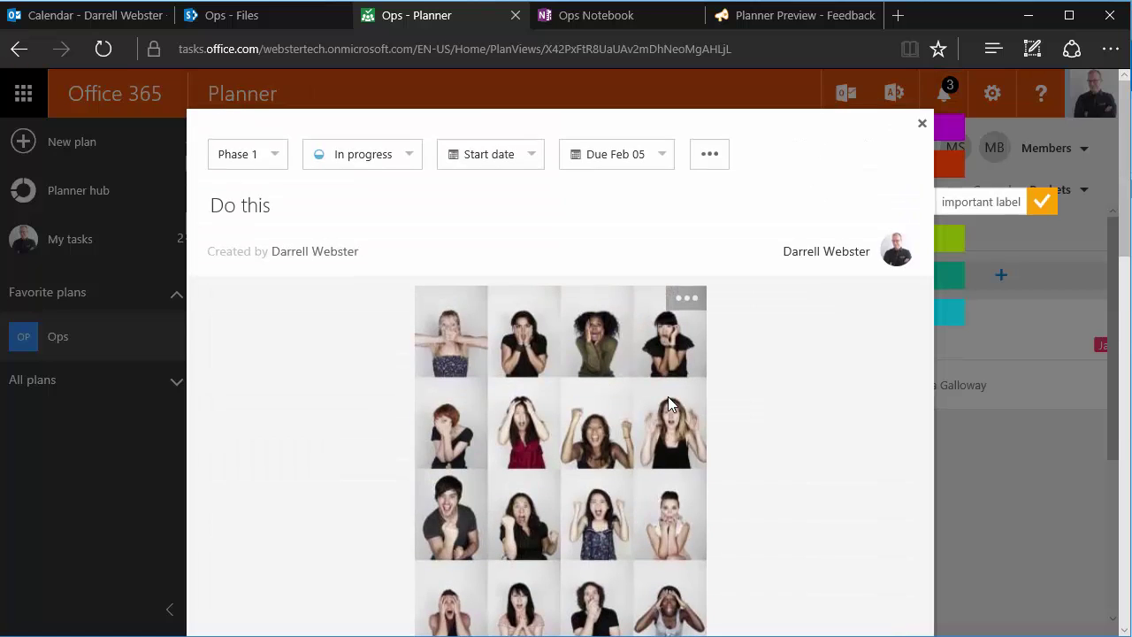
Close the task details and examine the Do this card's preview on the board
click(923, 128)
scroll(624, 239, down, 2)
scroll(726, 237, down, 2)
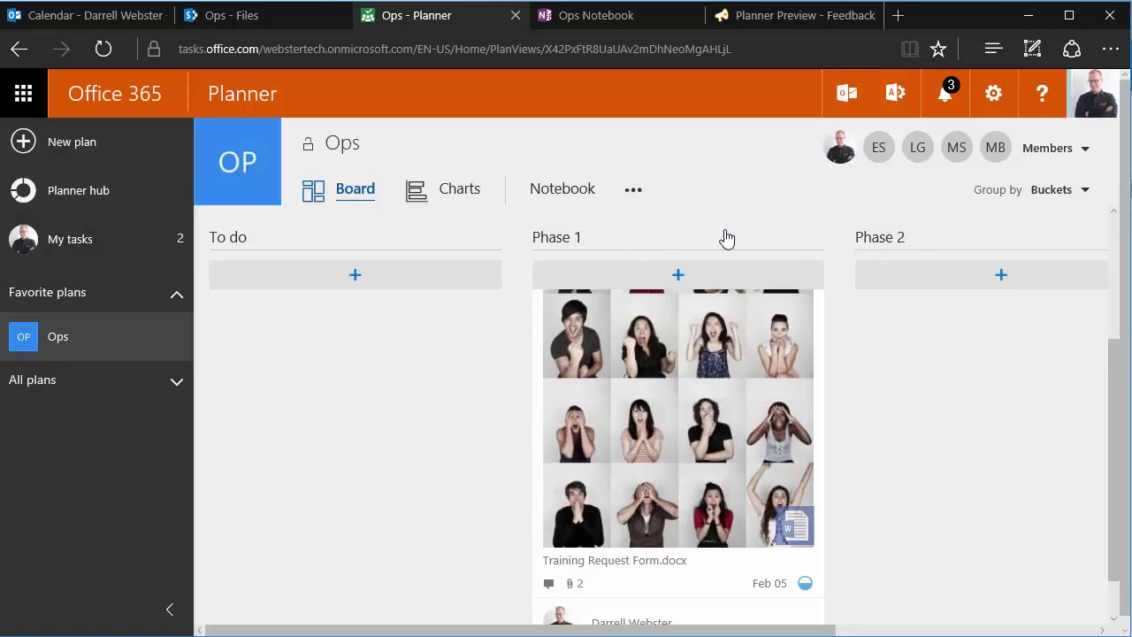
click(682, 276)
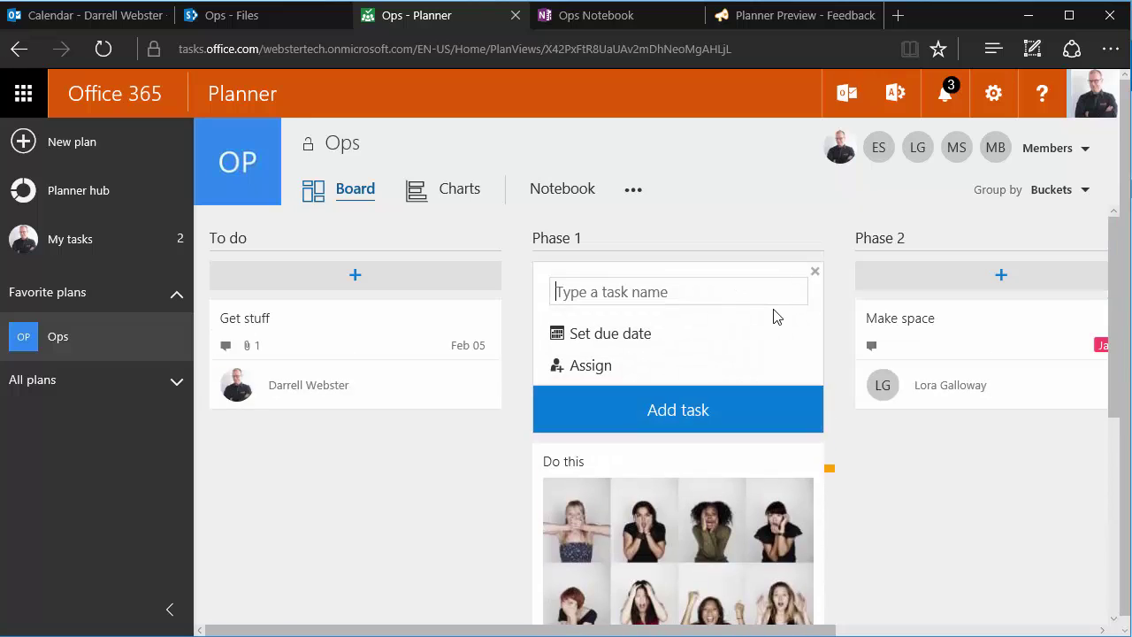
text(Dot)
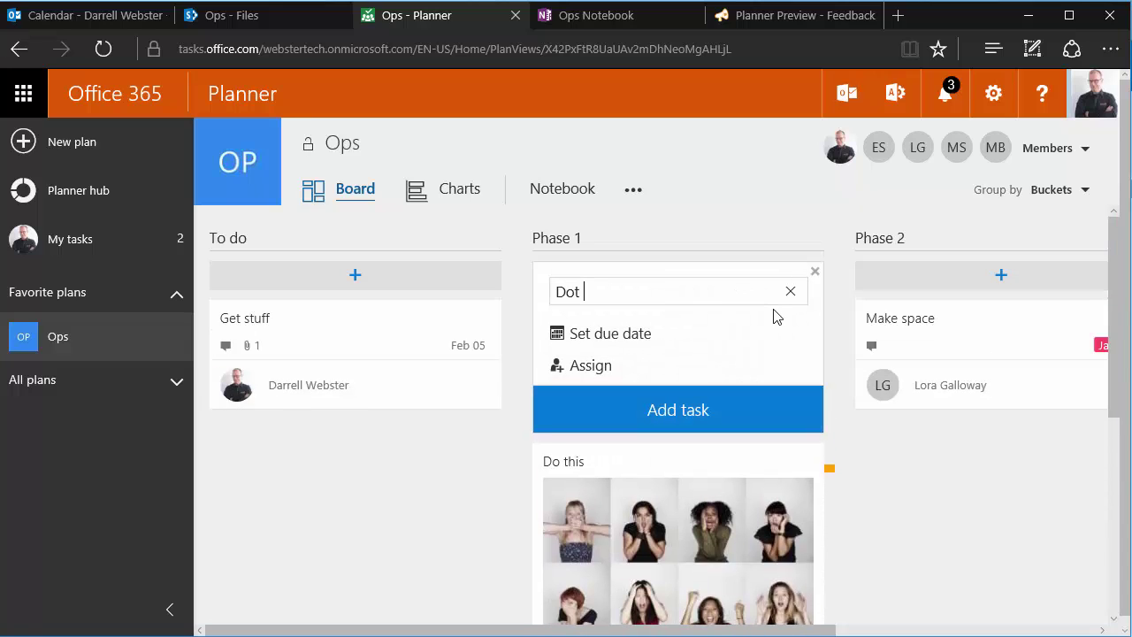
key(BackSpace)
key(BackSpace)
text(that)
click(761, 205)
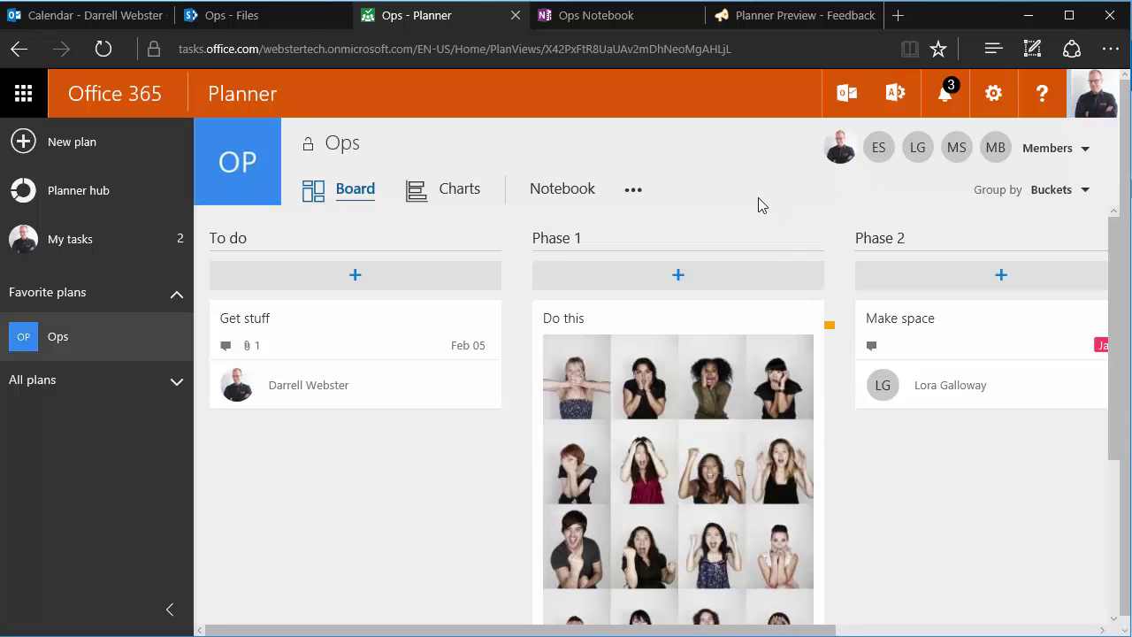
Add a task named "Do that" to the Phase 1 bucket and assign it to the second listed plan member
scroll(692, 442, down, 1)
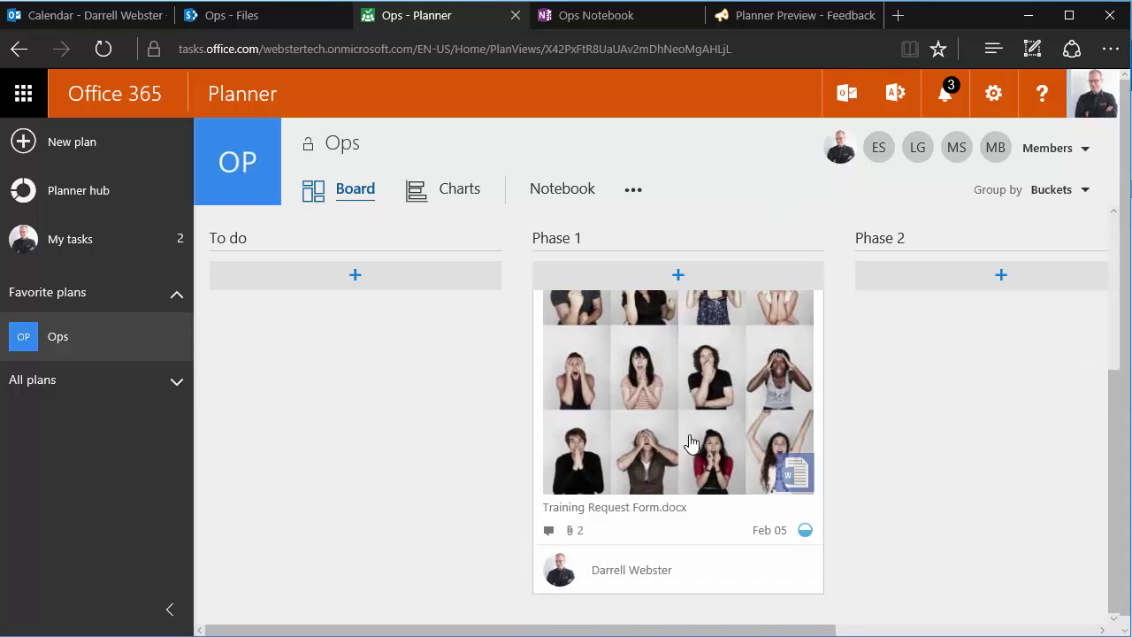
click(685, 274)
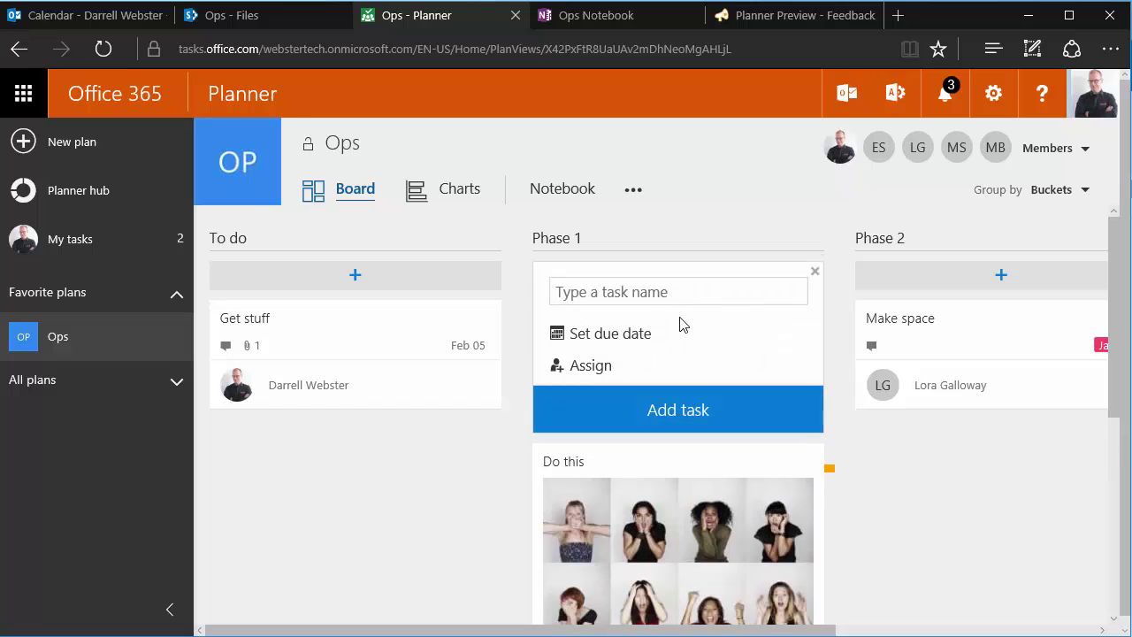
text(Do that)
key(Return)
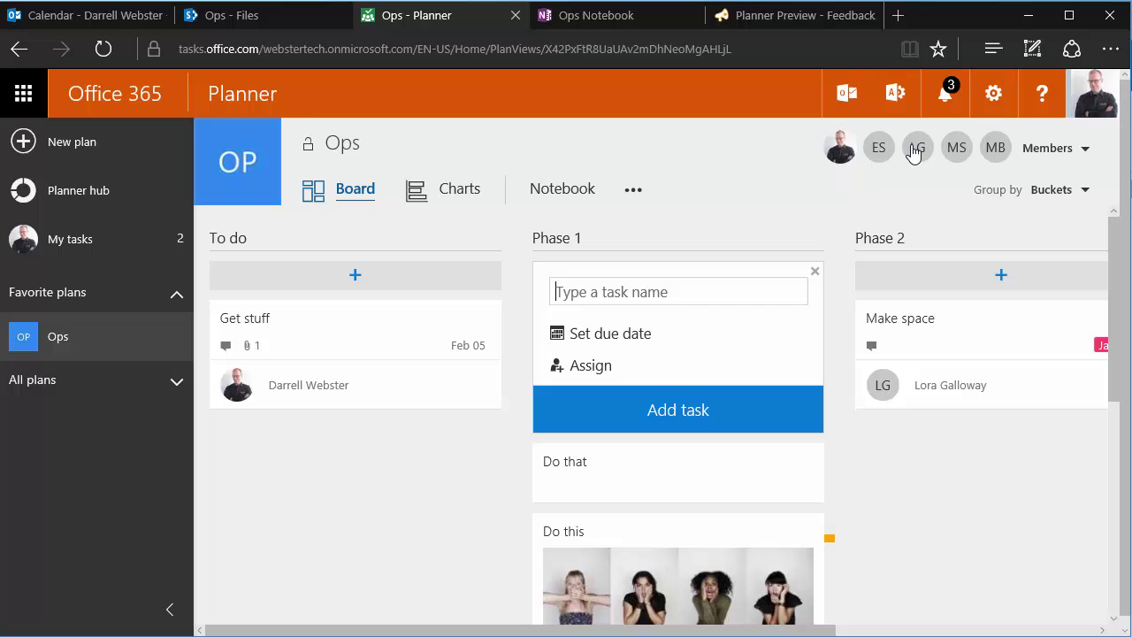
drag(878, 151, 652, 483)
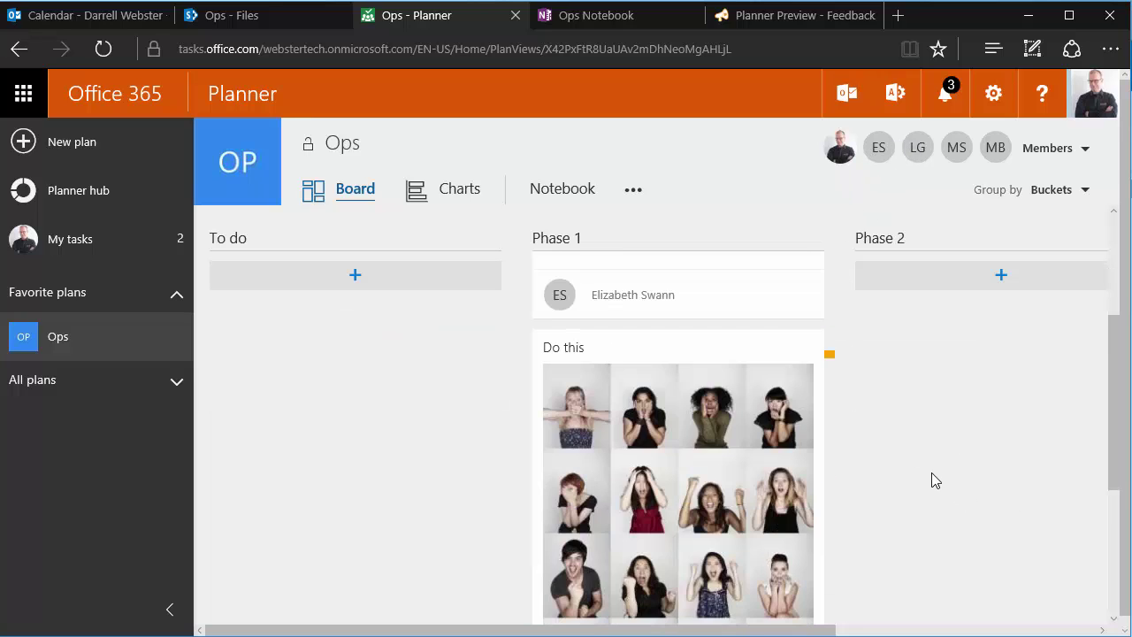
Open the Do that task in Phase 1 and set its due date to February 25, 2016
click(708, 366)
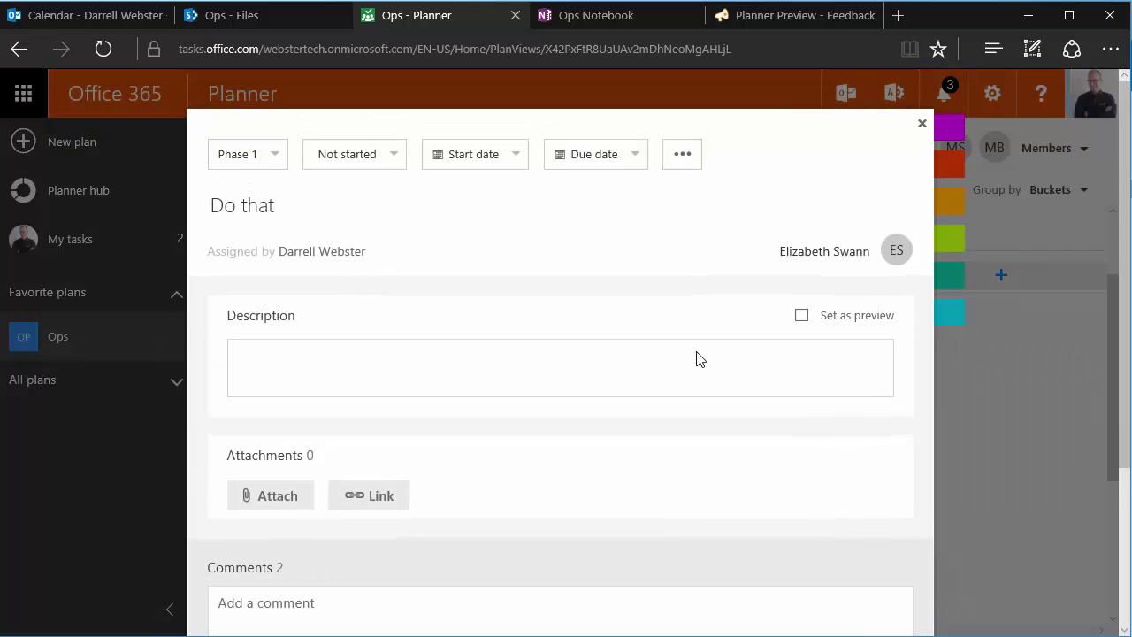
click(506, 159)
click(506, 159)
click(587, 155)
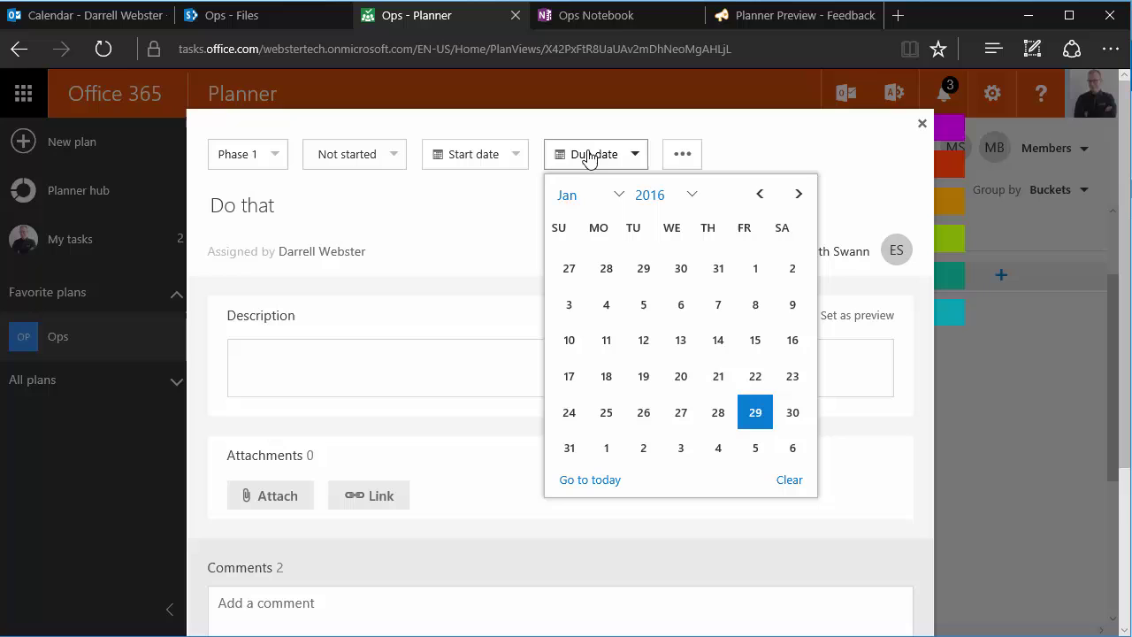
click(798, 195)
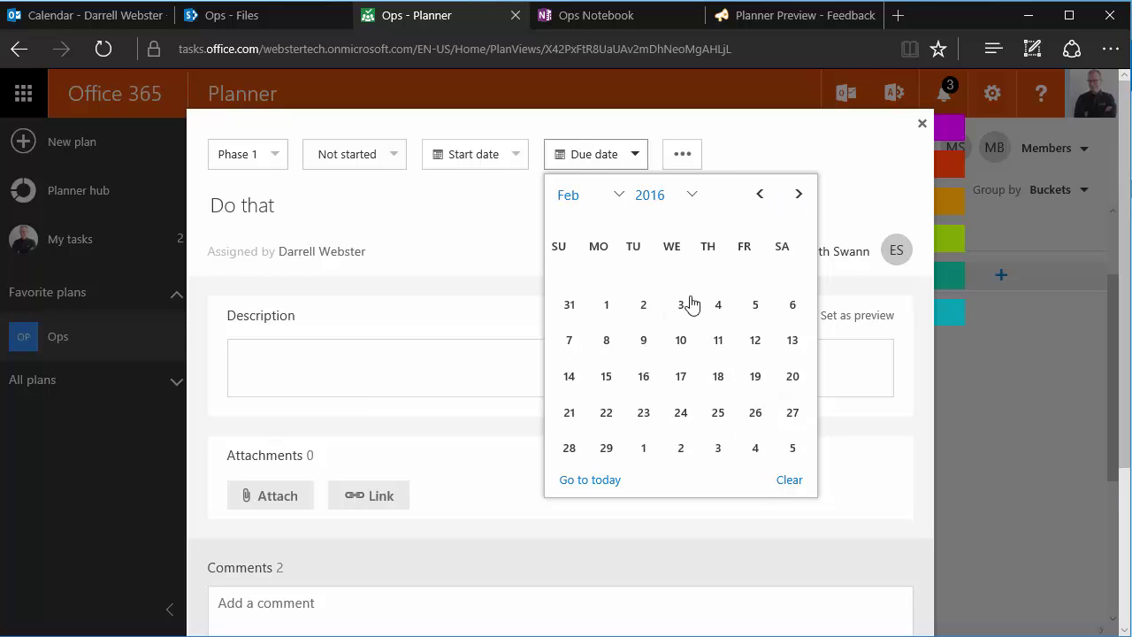
click(722, 416)
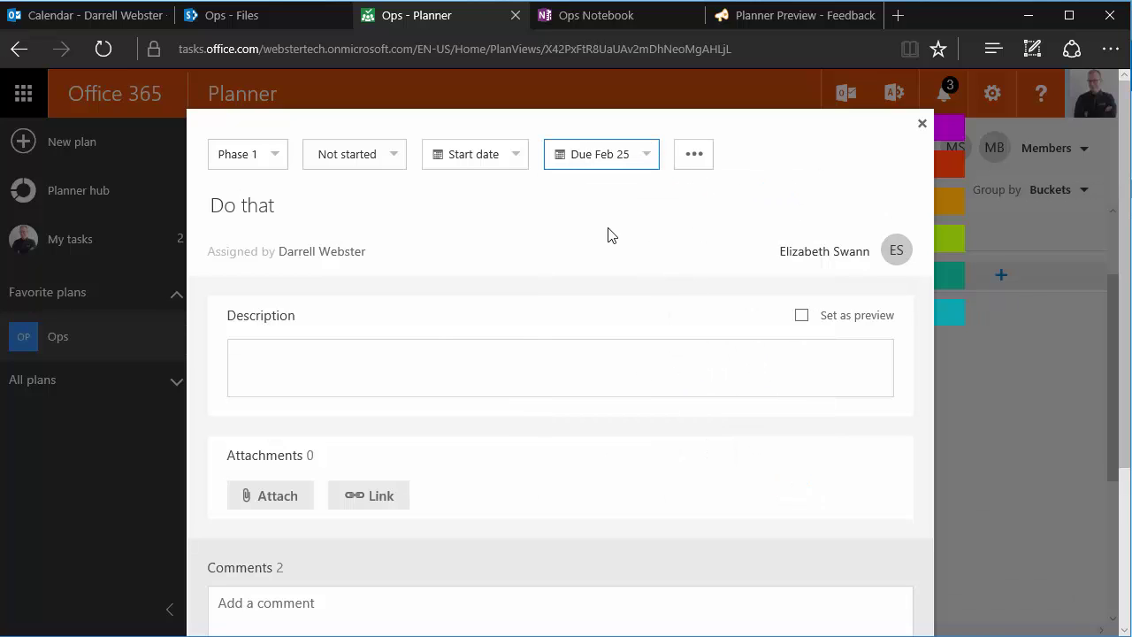
scroll(607, 256, down, 1)
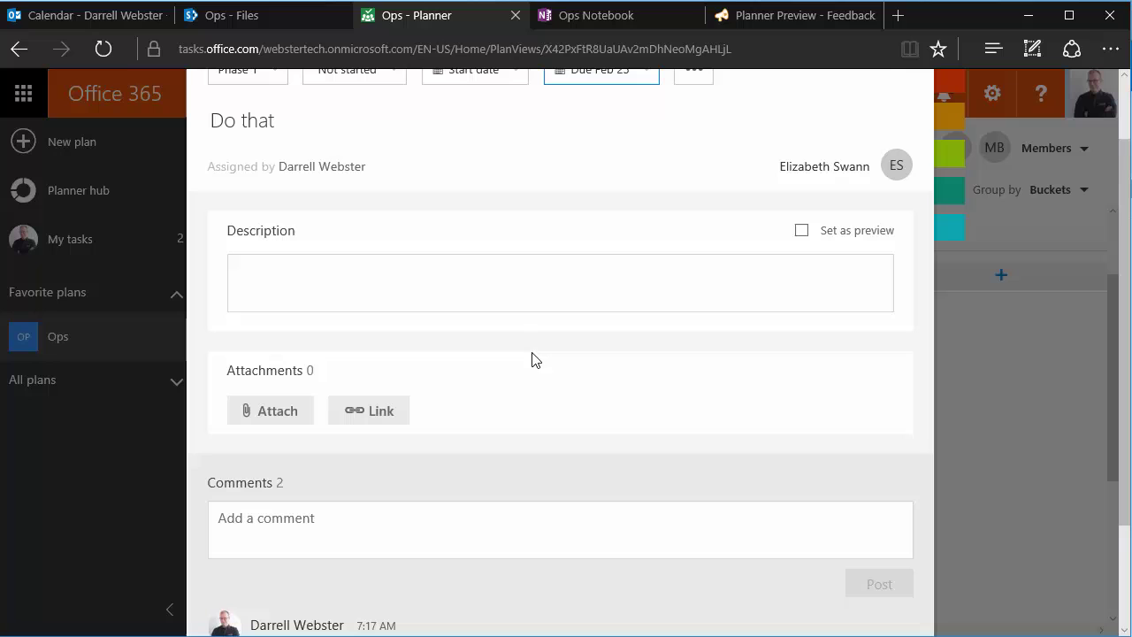
click(362, 424)
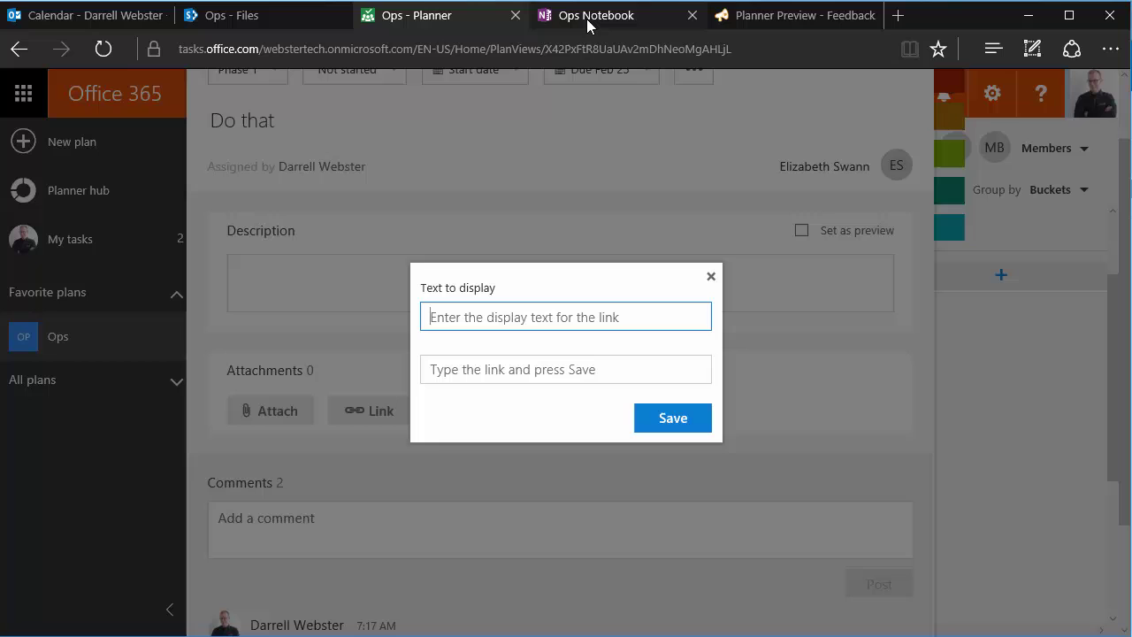
mouse_move(588, 25)
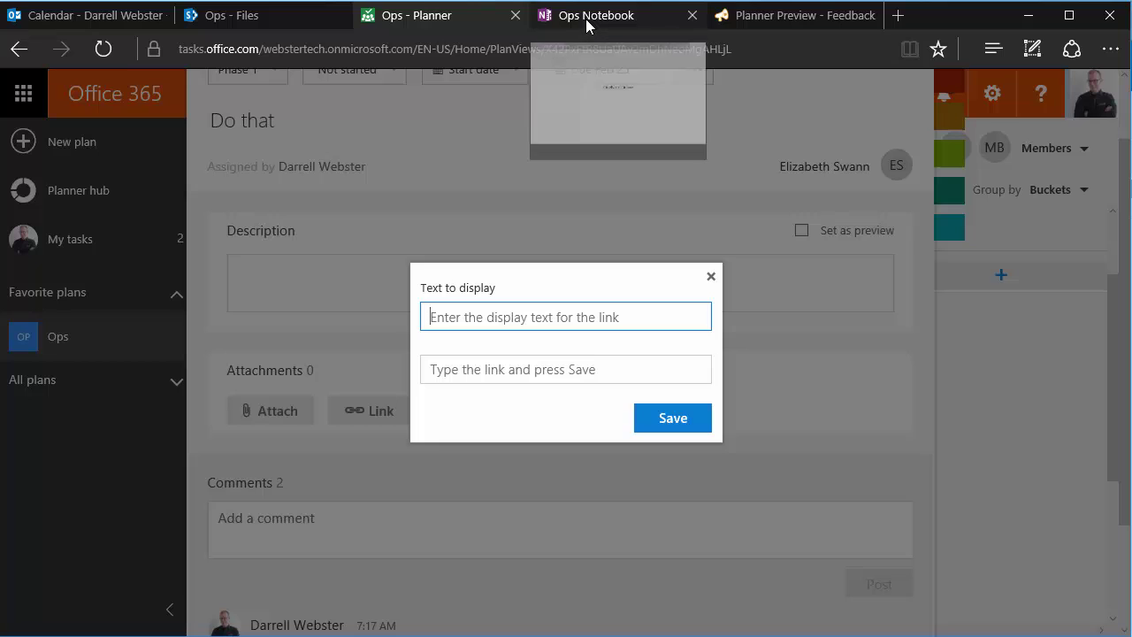
click(711, 277)
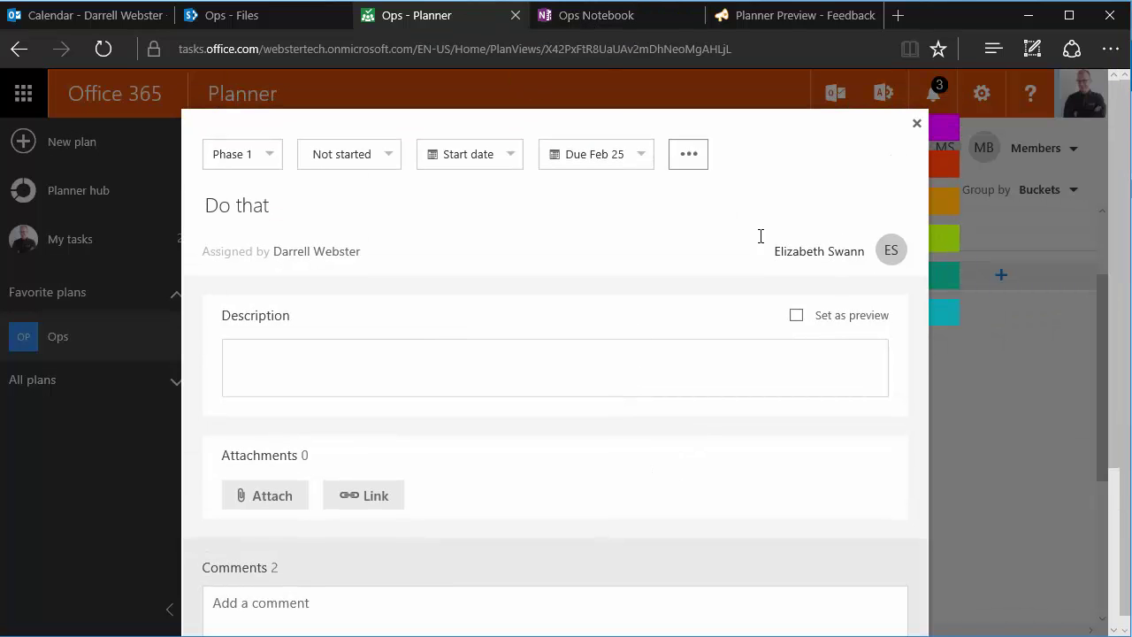
click(916, 124)
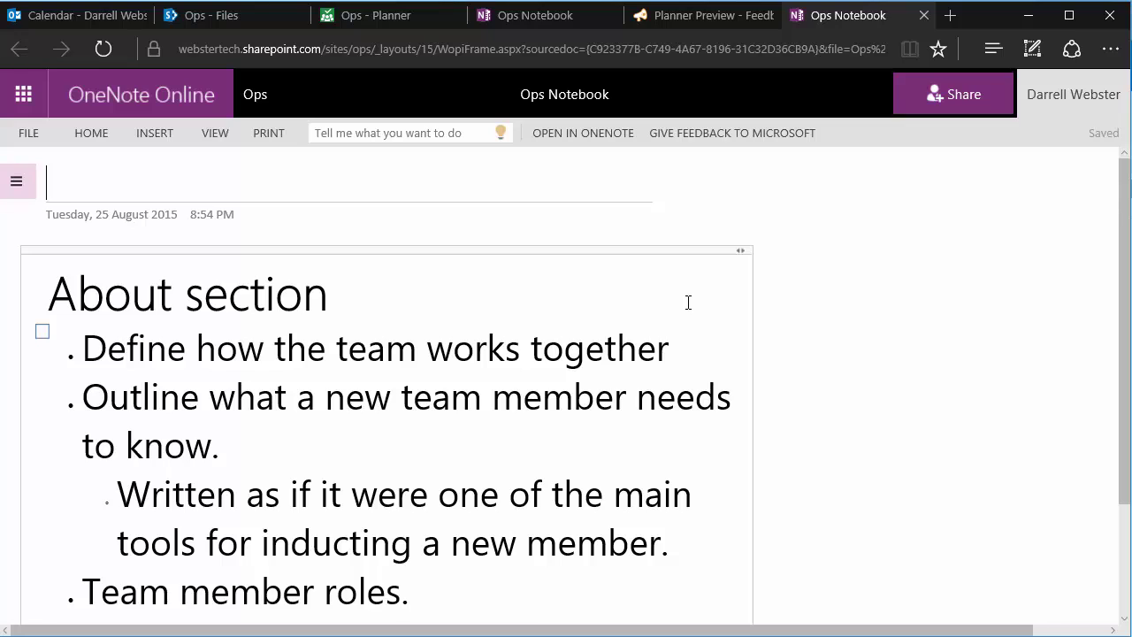
Pin the Ops Notebook's navigation pane open and add a blank page to the Phase 1 section under Projects
click(17, 182)
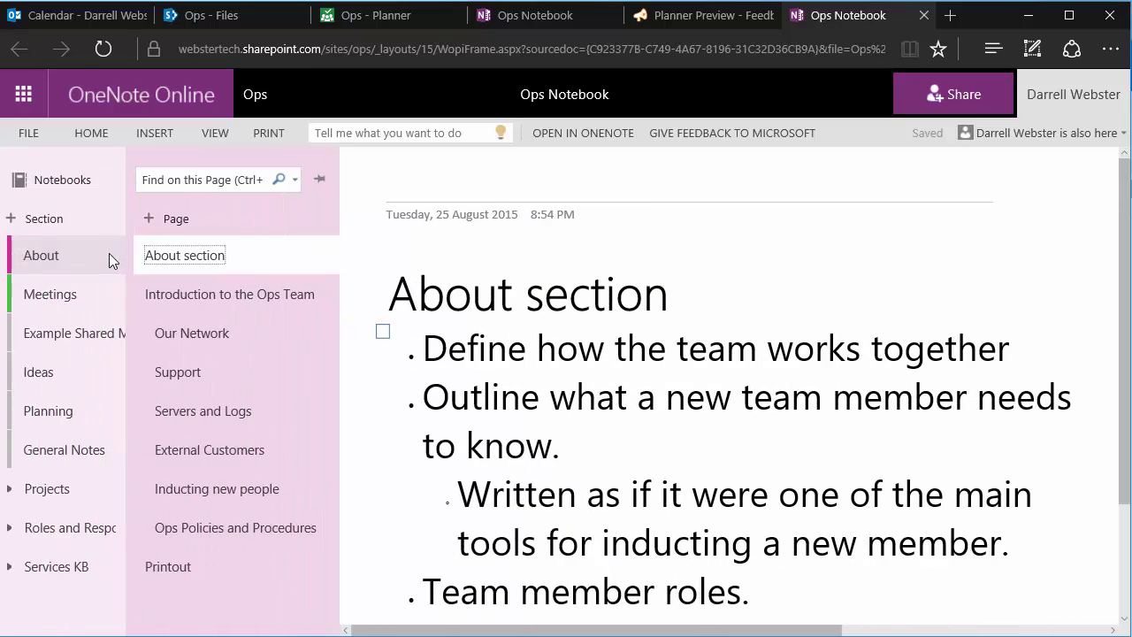
click(322, 179)
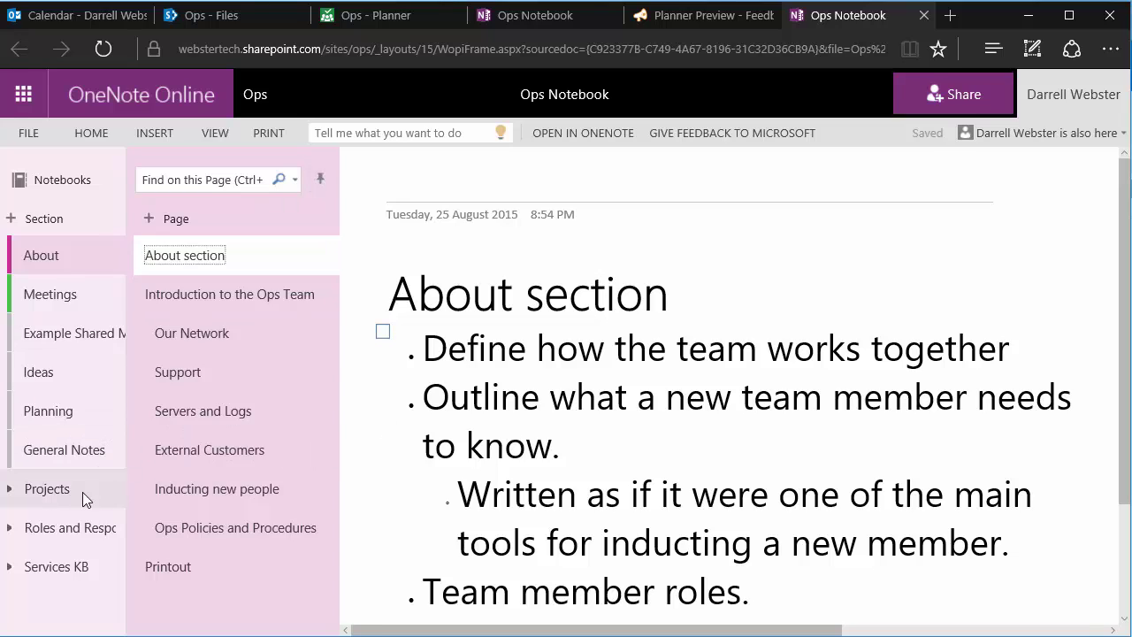
click(8, 489)
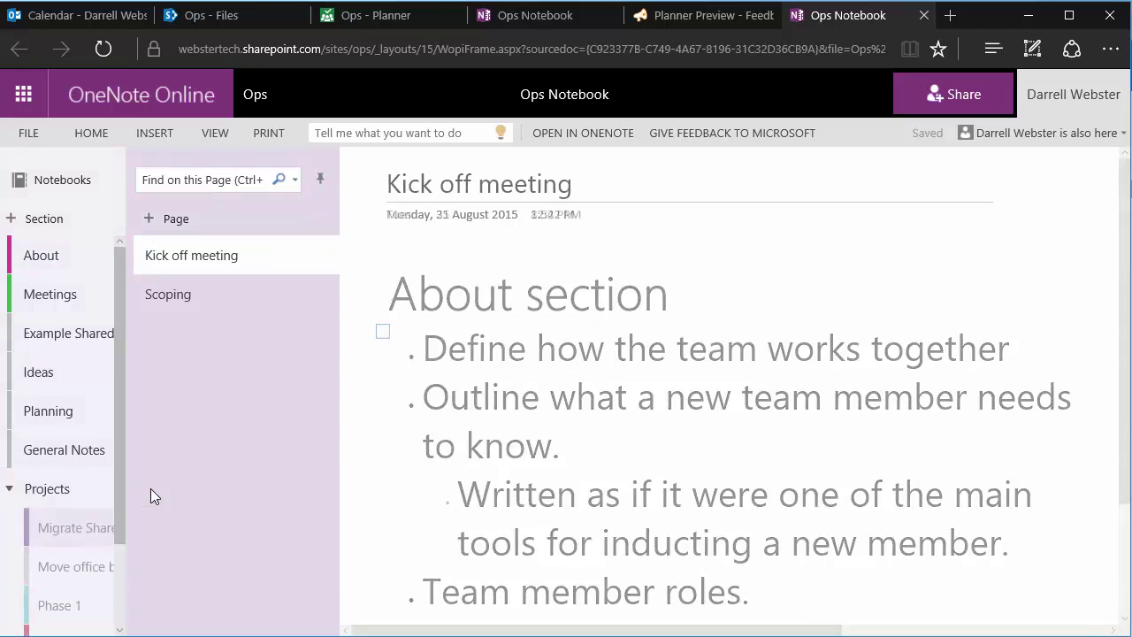
scroll(97, 481, down, 2)
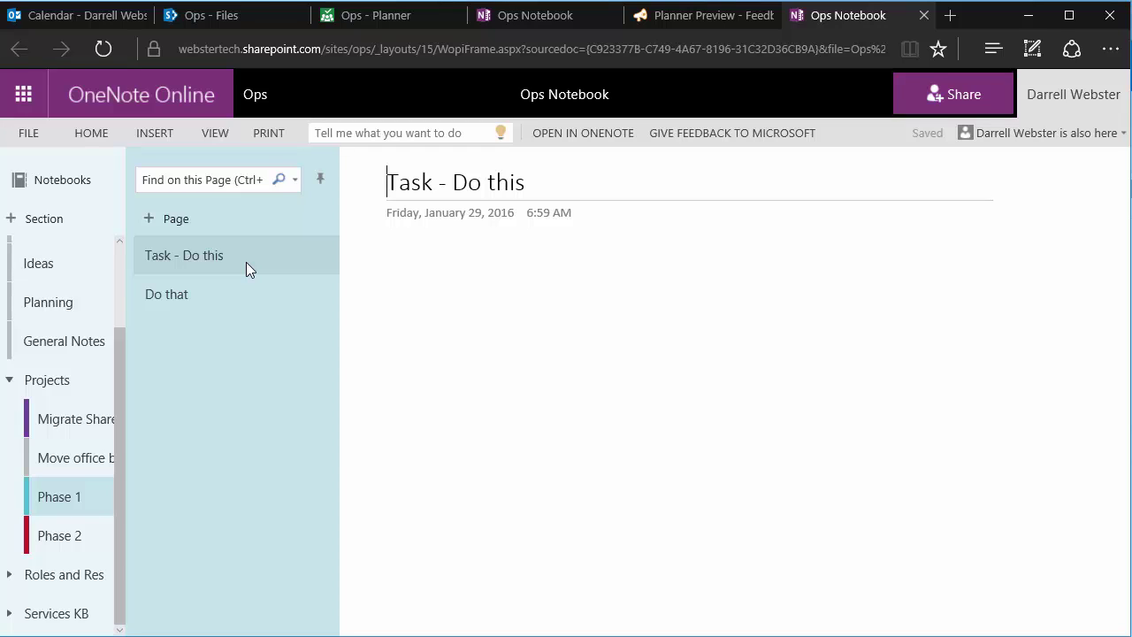
click(176, 220)
Copy the link to the Do that page in the notebook's Phase 1 section
click(201, 290)
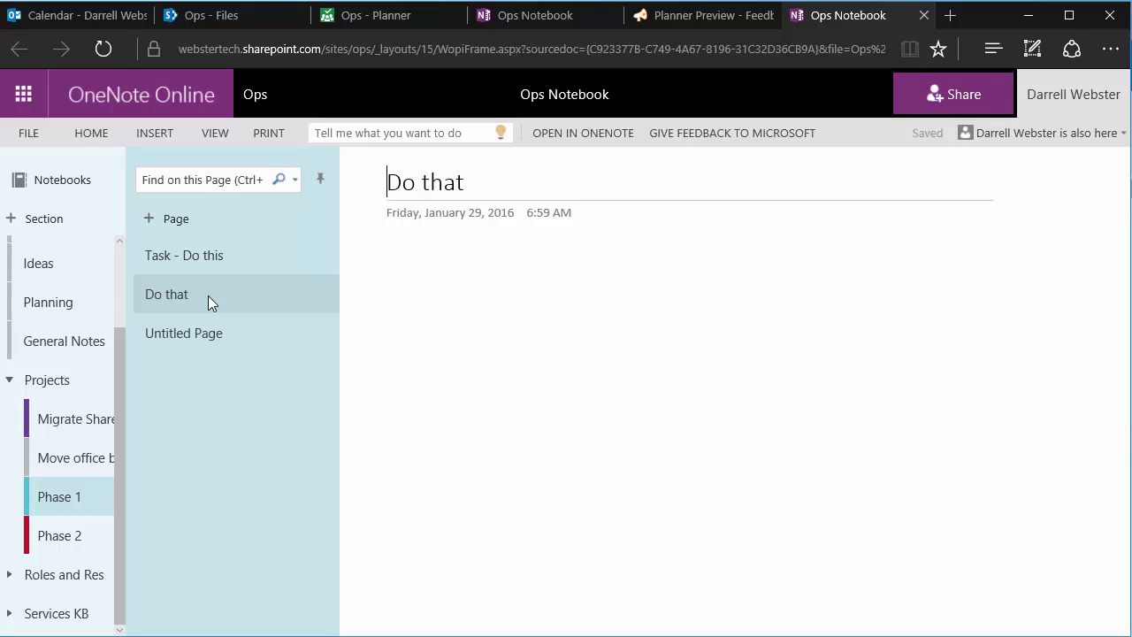
right_click(199, 304)
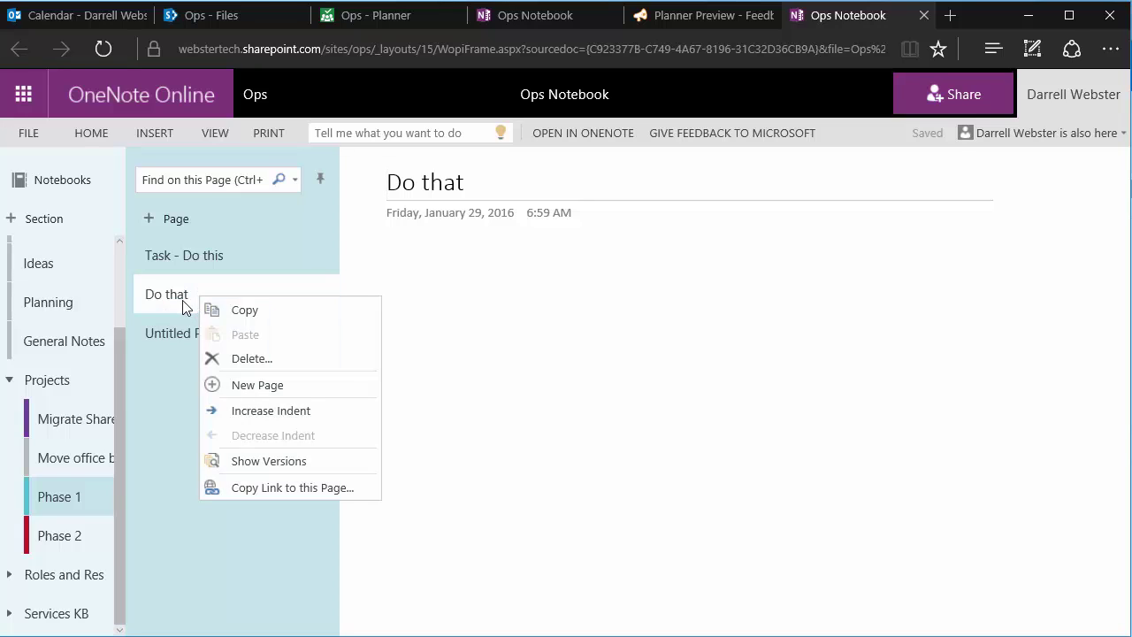
click(305, 486)
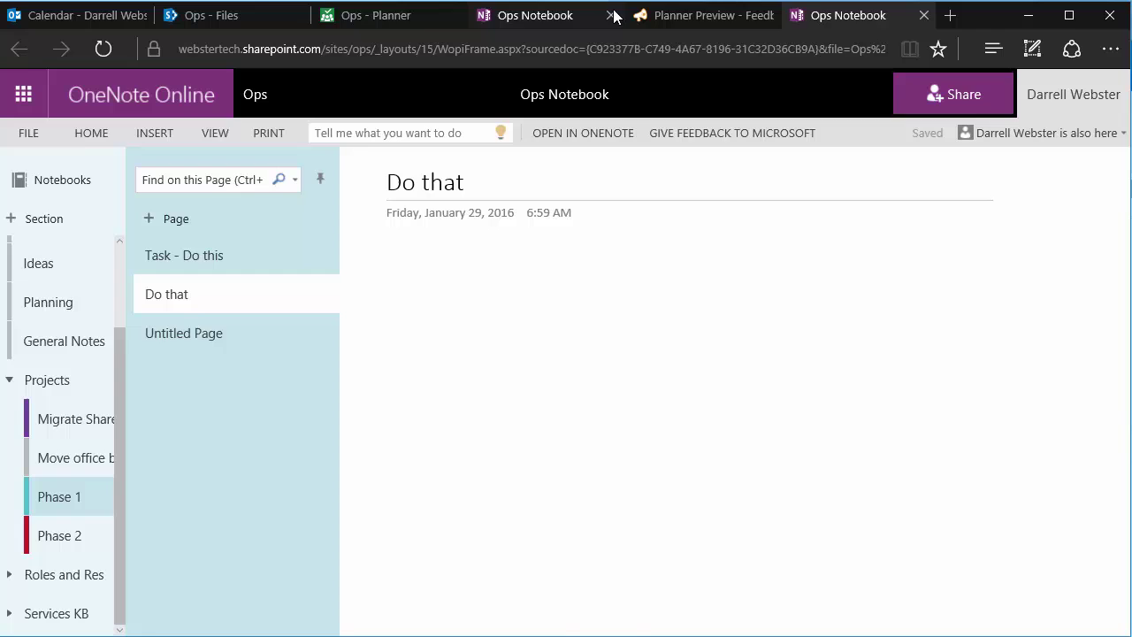
Switch back to Planner and start a link attachment on the Do that task with the display text "Notebook"
click(398, 20)
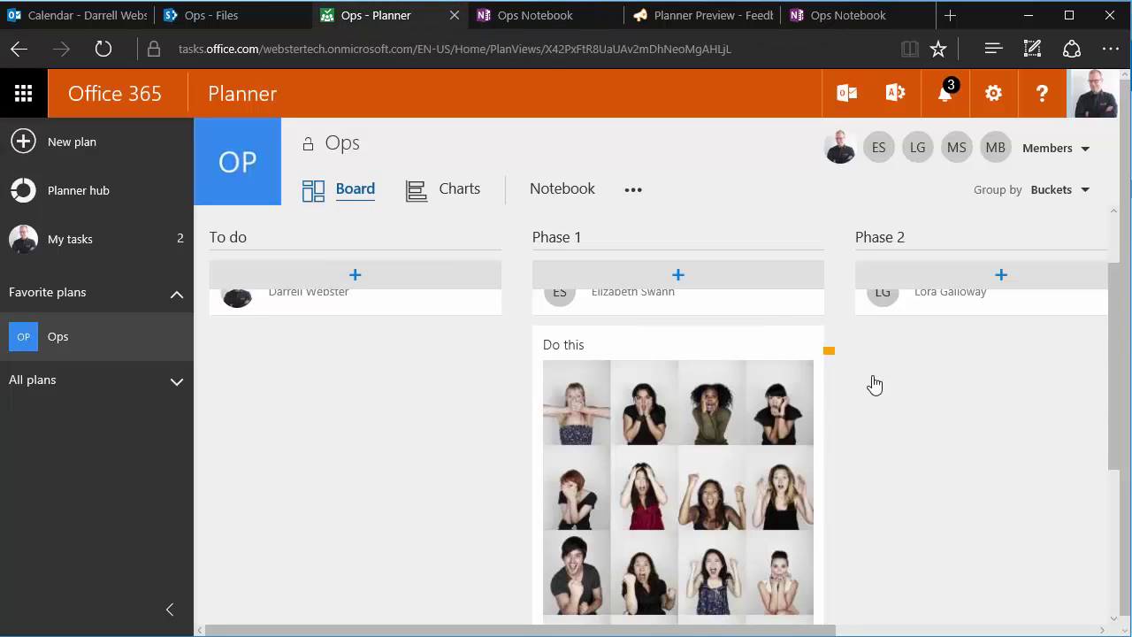
click(706, 343)
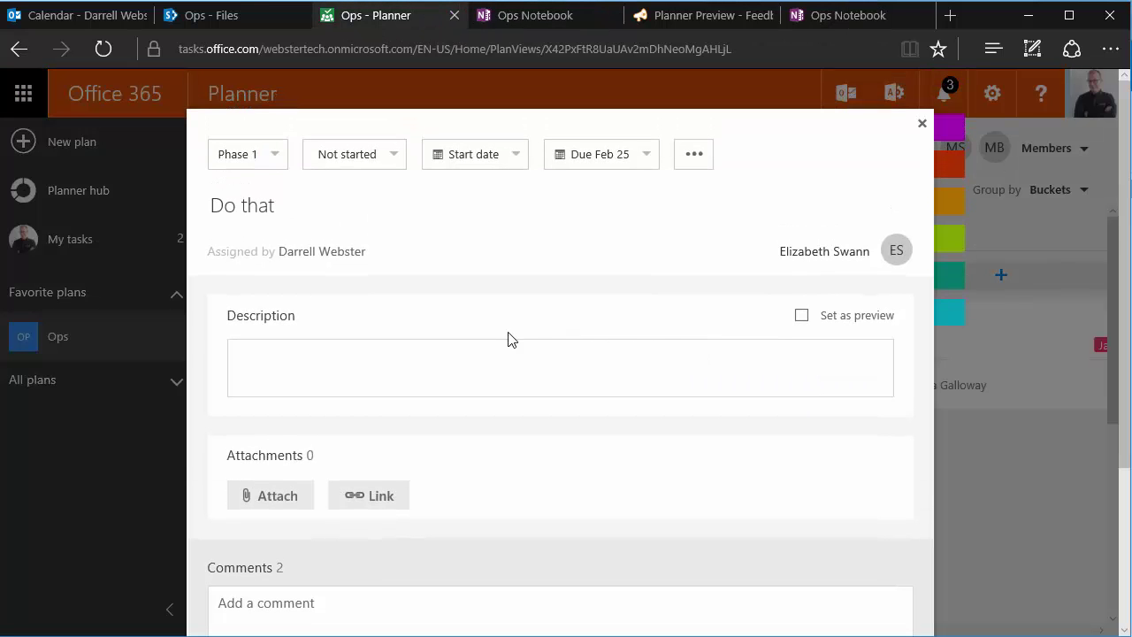
click(376, 502)
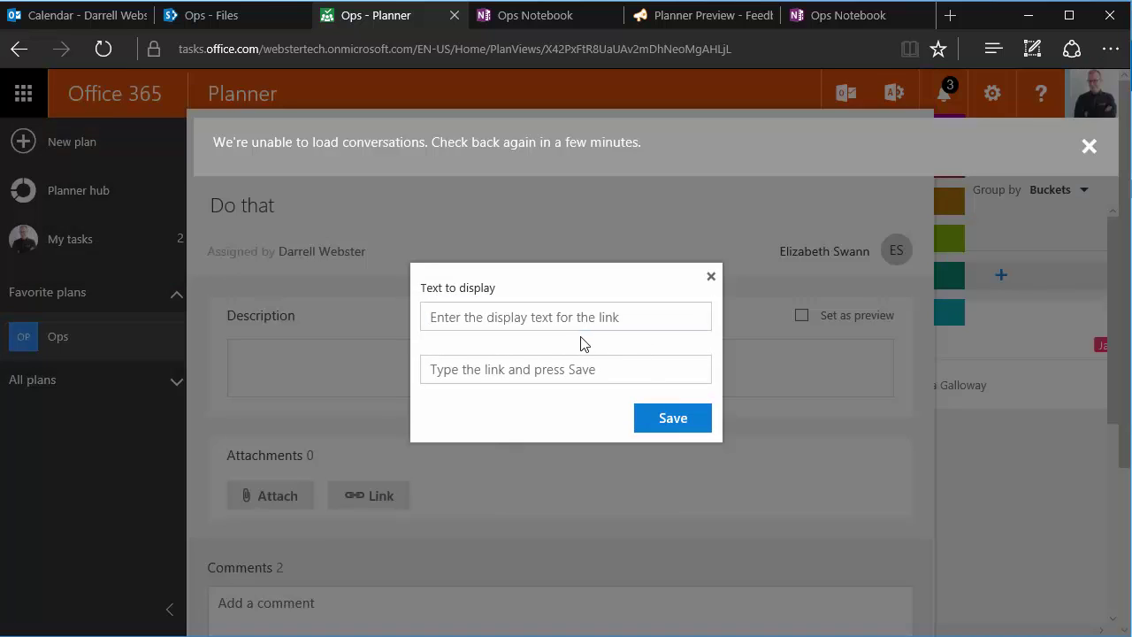
click(571, 316)
text(NOte)
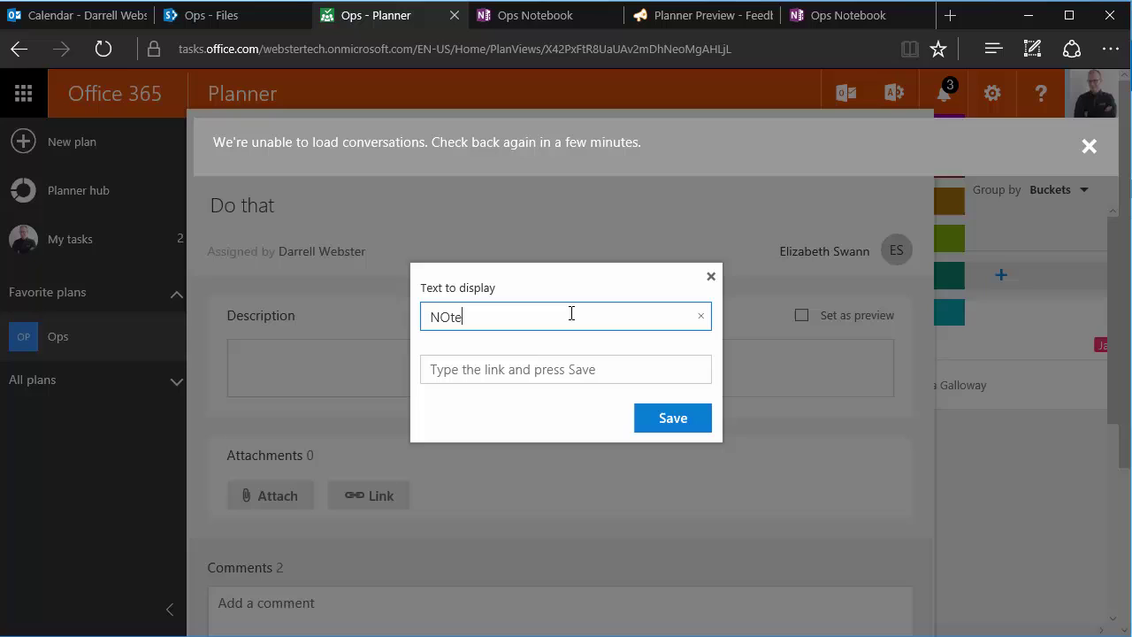
key(BackSpace)
key(BackSpace)
text(ote)
text(goo)
key(BackSpace)
key(BackSpace)
key(BackSpace)
text(book)
Paste the copied OneNote page link as the attachment's address and save it
click(545, 367)
key(ctrl+v)
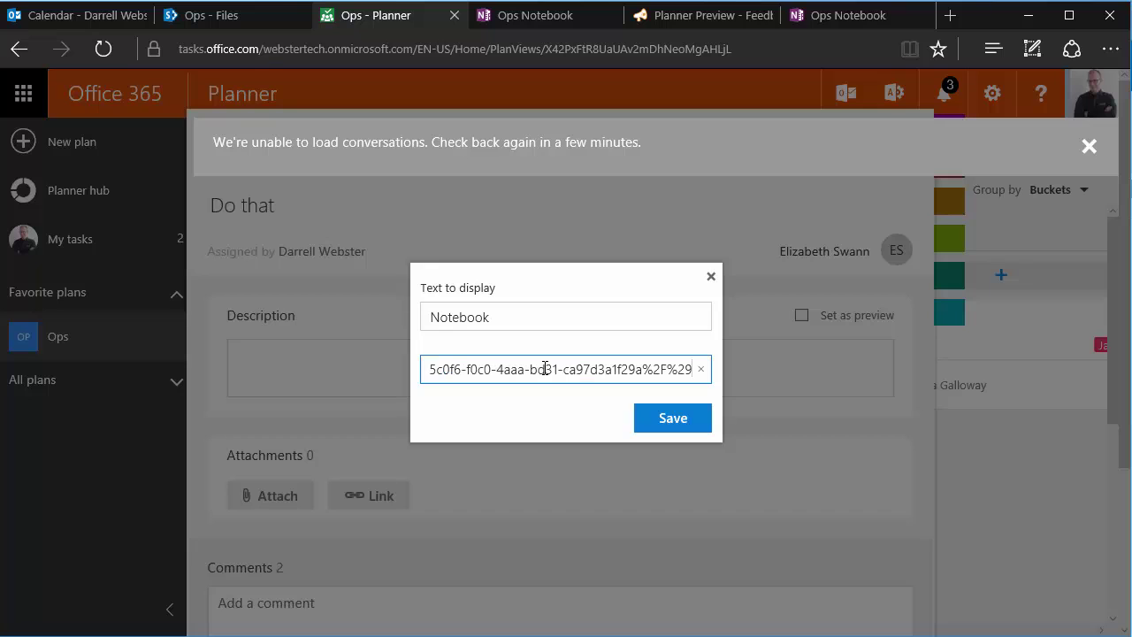
click(691, 422)
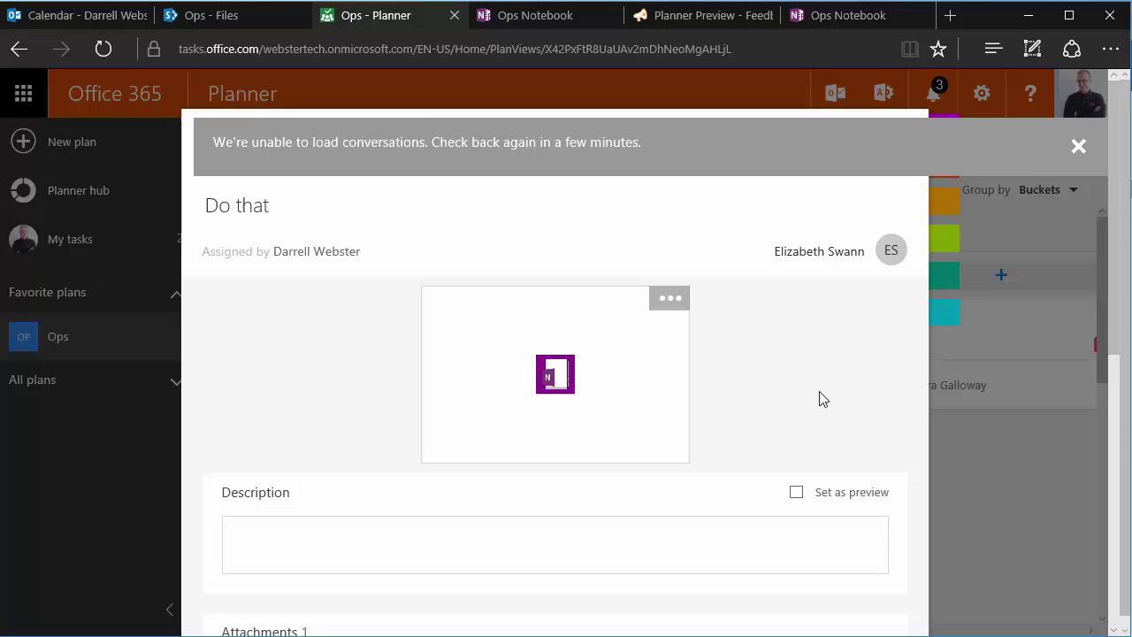
Review the Do that task's OneNote preview, its Notebook attachment and the preview's options without applying any
scroll(797, 393, down, 2)
scroll(690, 389, up, 2)
scroll(728, 395, down, 3)
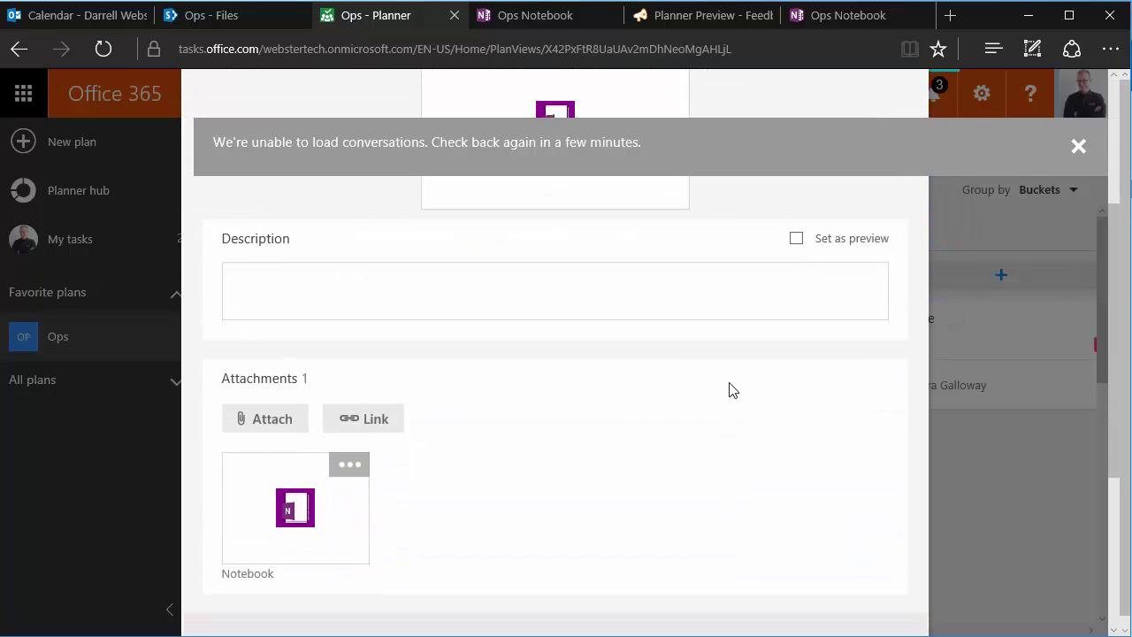
scroll(728, 387, up, 3)
click(667, 301)
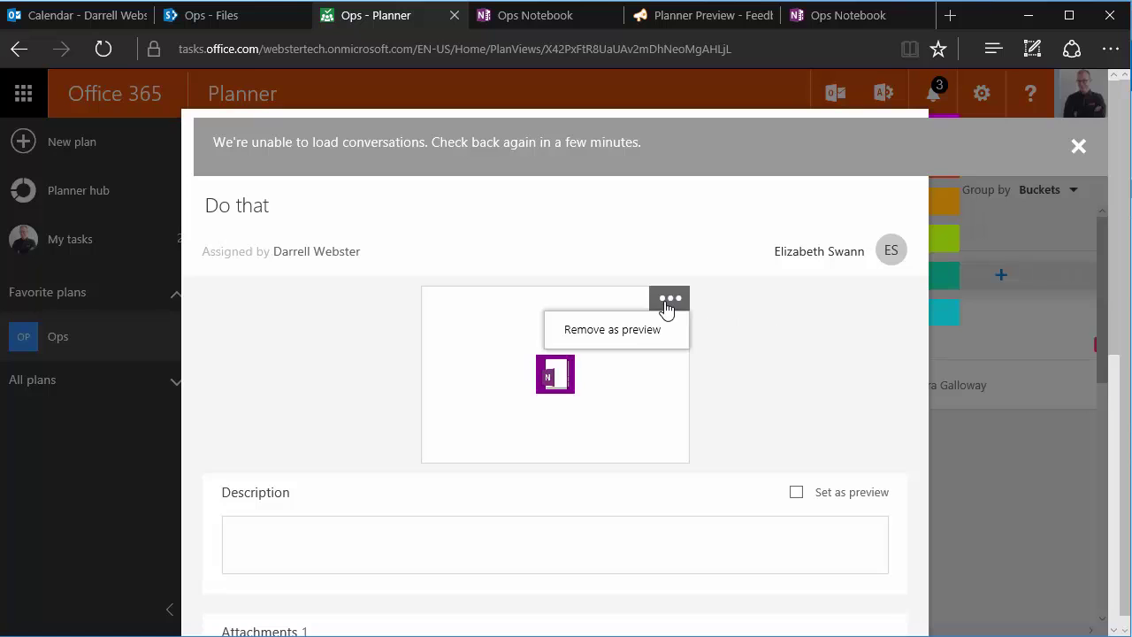
click(799, 344)
Open the task's Notebook attachment in OneNote Online and show the notebook's section and page list
scroll(834, 372, down, 3)
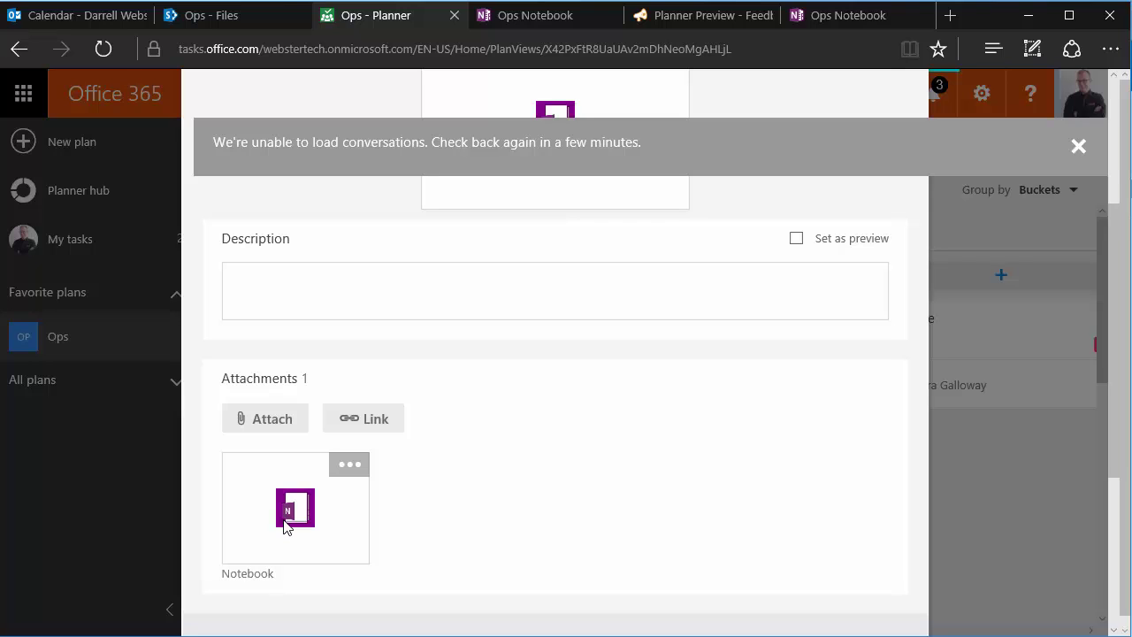
click(284, 527)
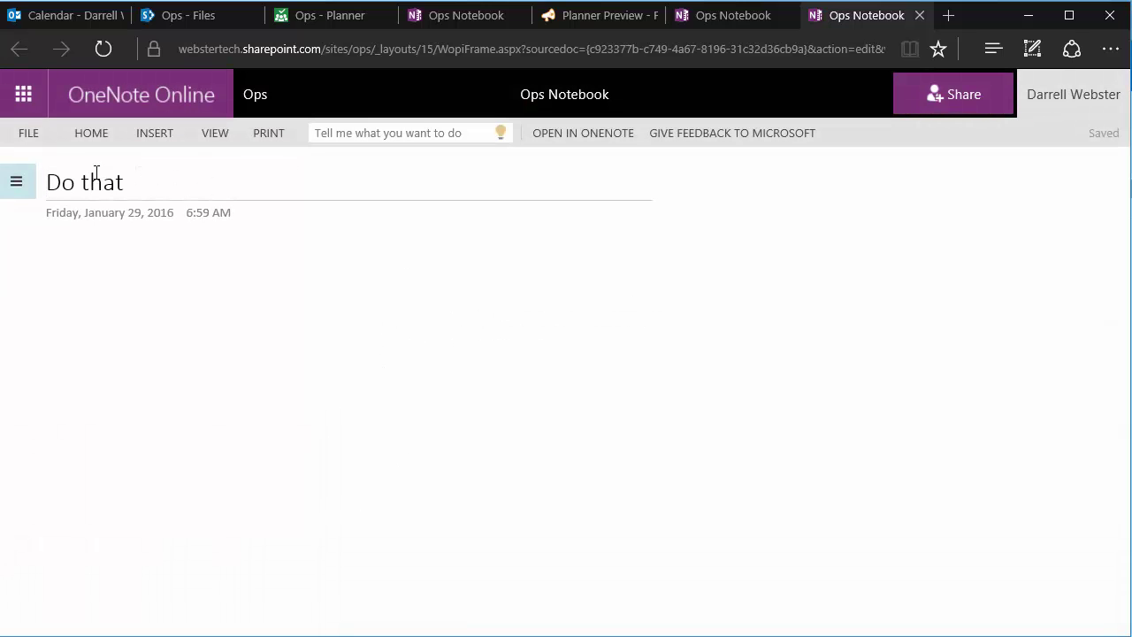
click(20, 183)
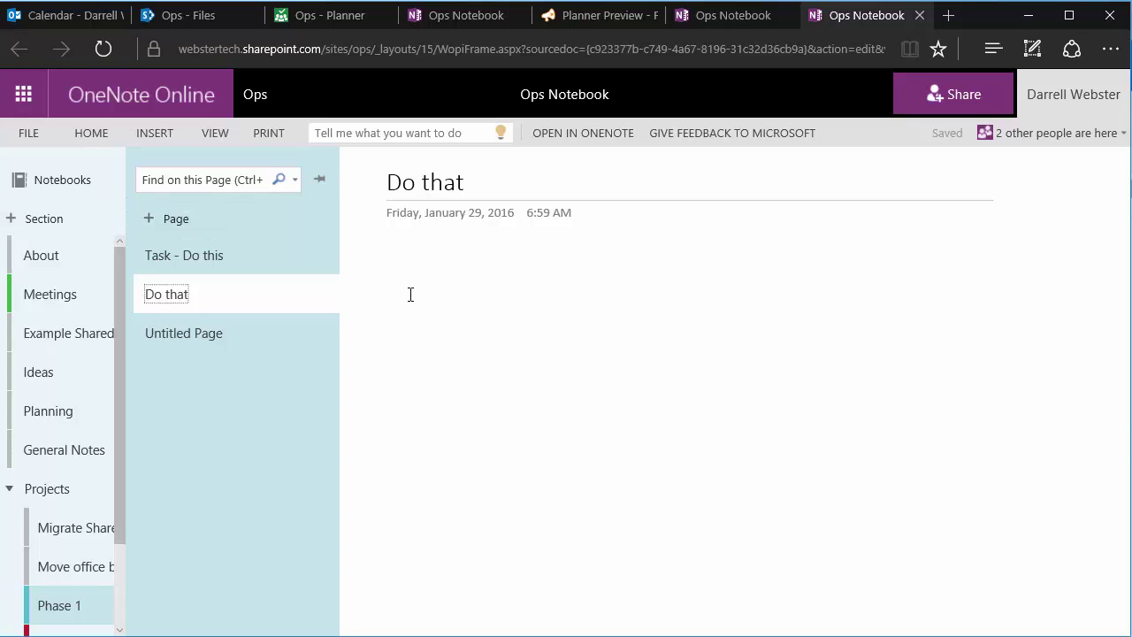
Add the note "Jan 29 - done few things" to the body of the Do that page
click(387, 274)
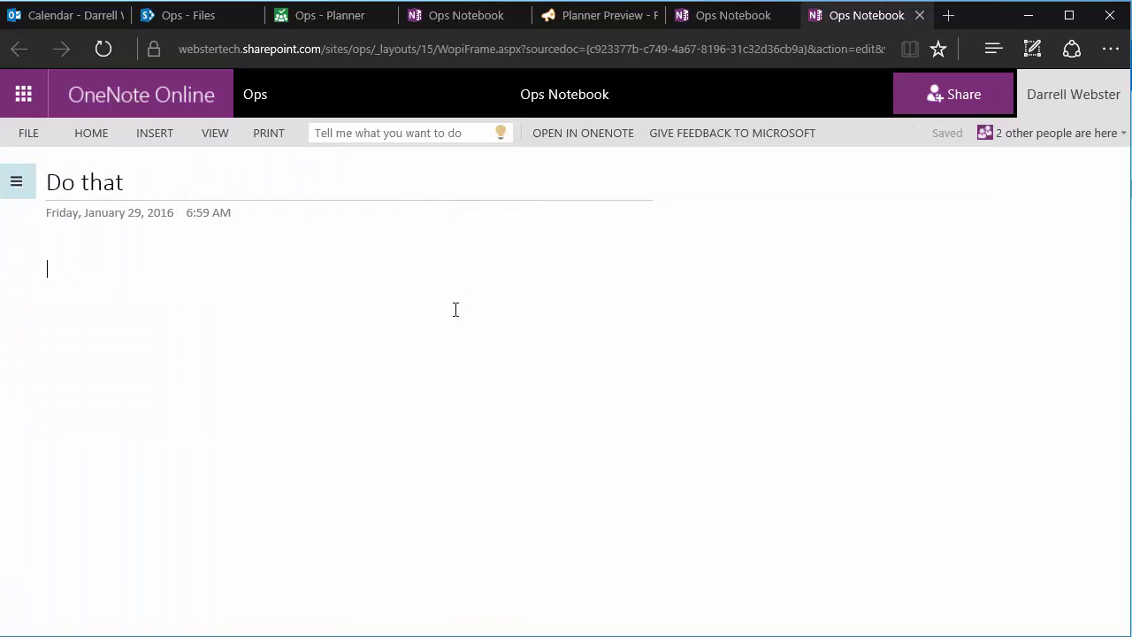
text(Jan 29 - done f)
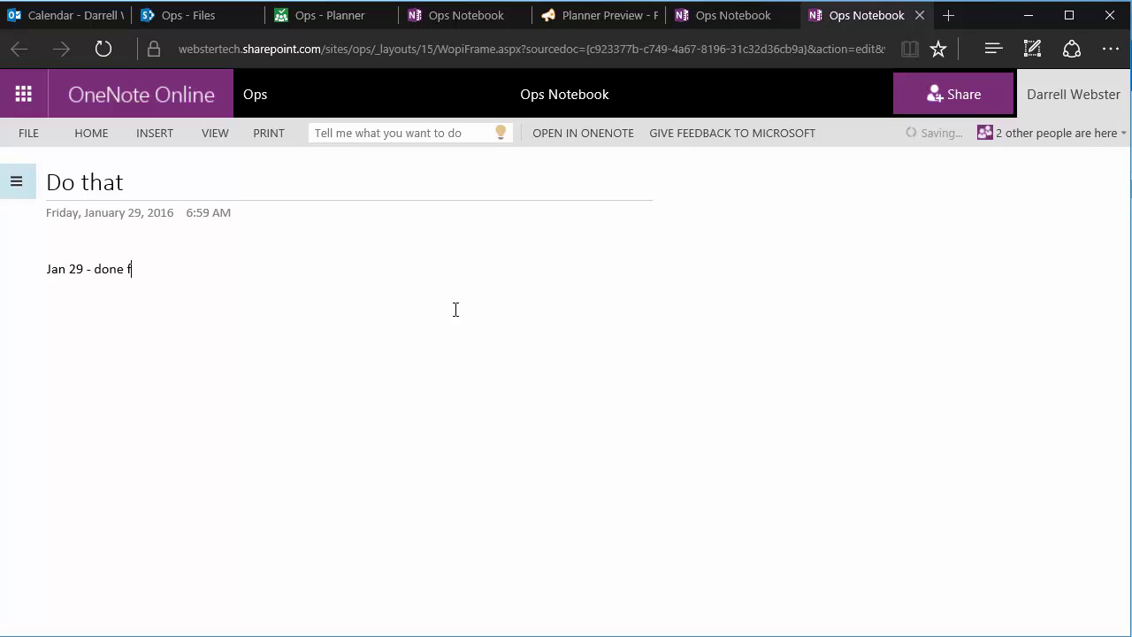
text(thin)
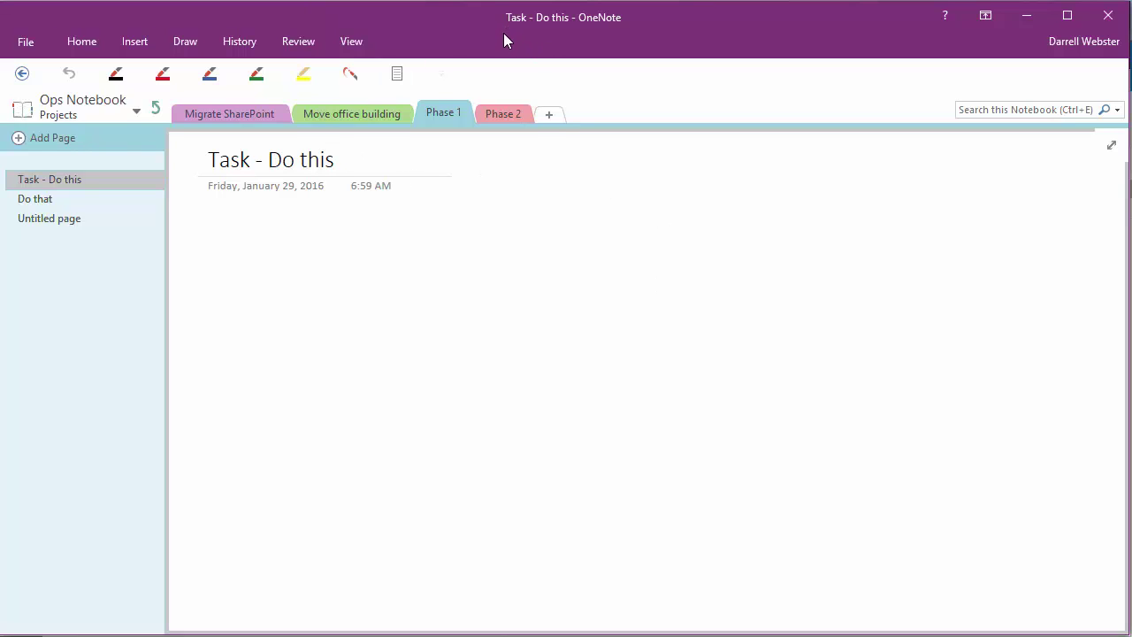
Switch to desktop OneNote and view the Do that page in the Ops Notebook's Phase 1 section
click(48, 202)
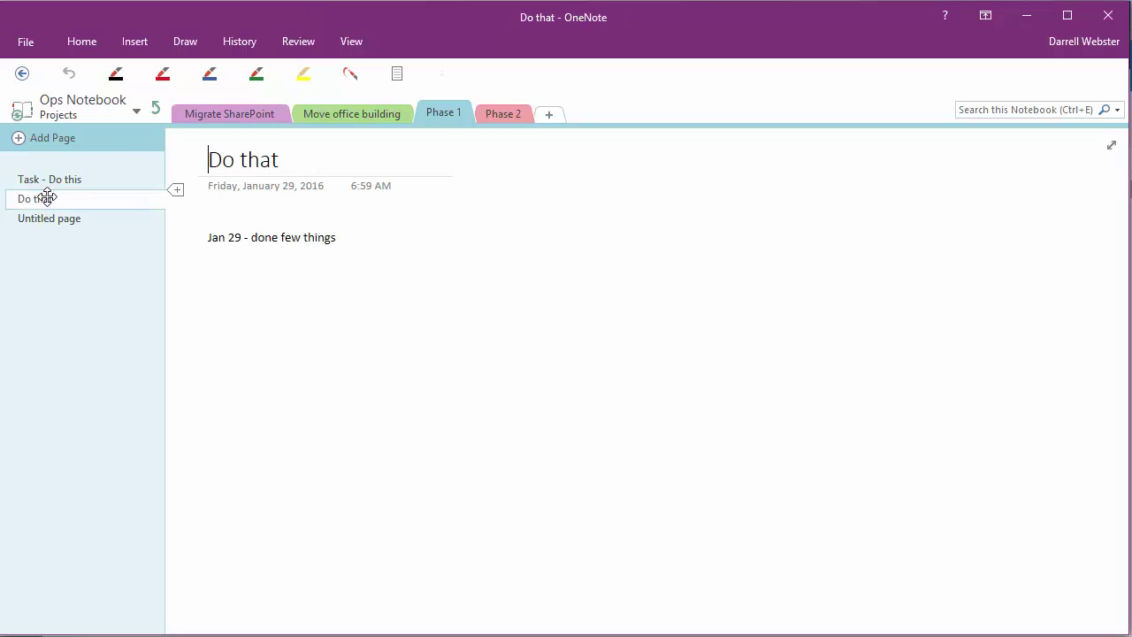